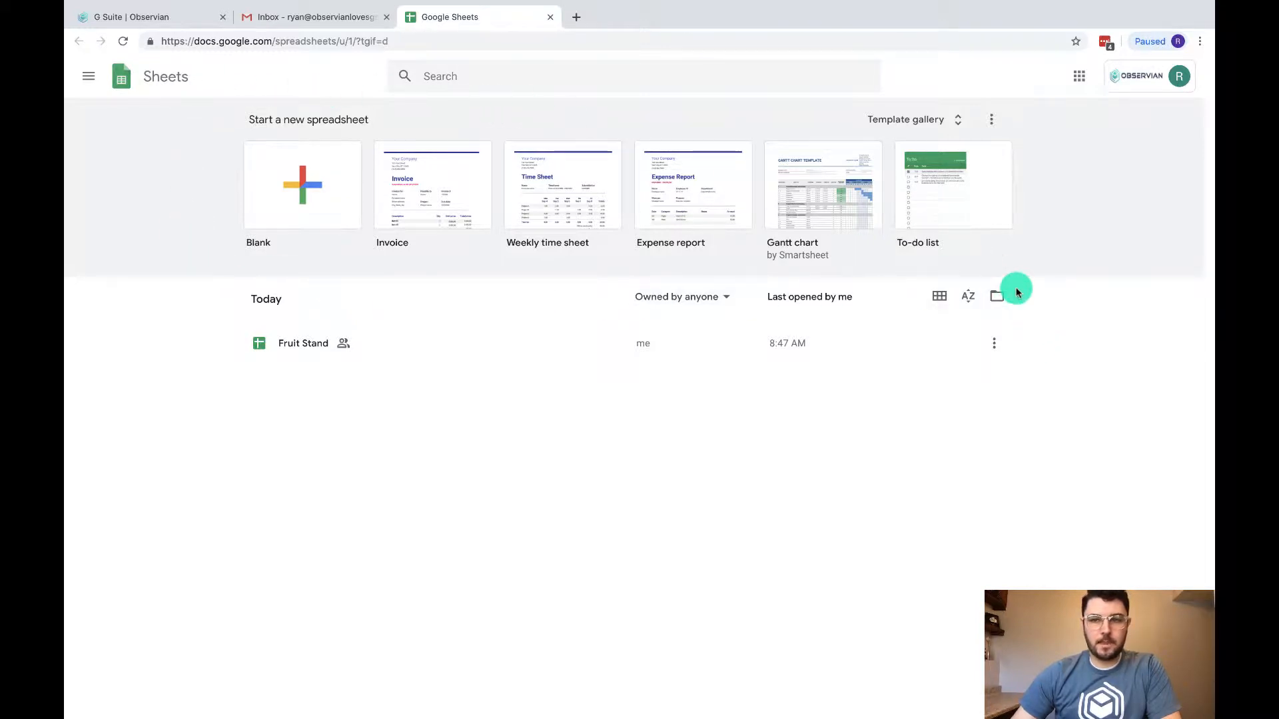
Browse the general spreadsheet templates in the template gallery and return to the Sheets home page.
{"action": "left_click", "coordinate": [961, 124]}
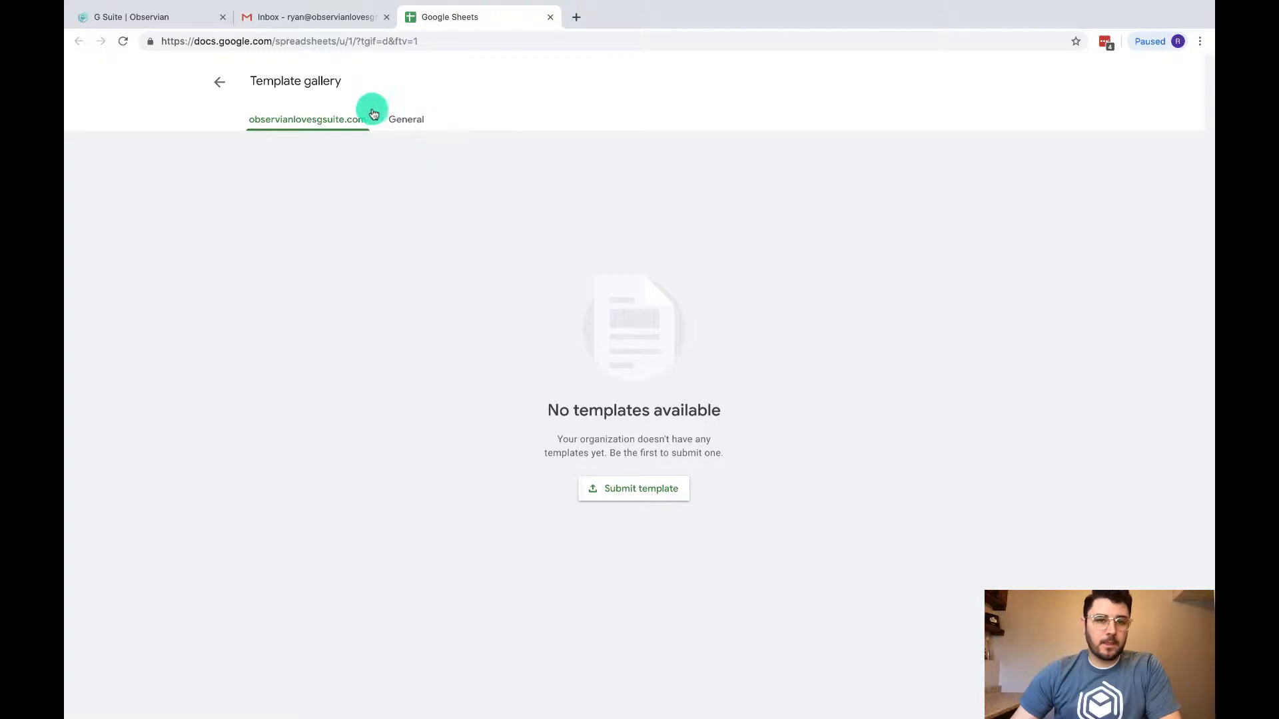
{"action": "left_click", "coordinate": [402, 122]}
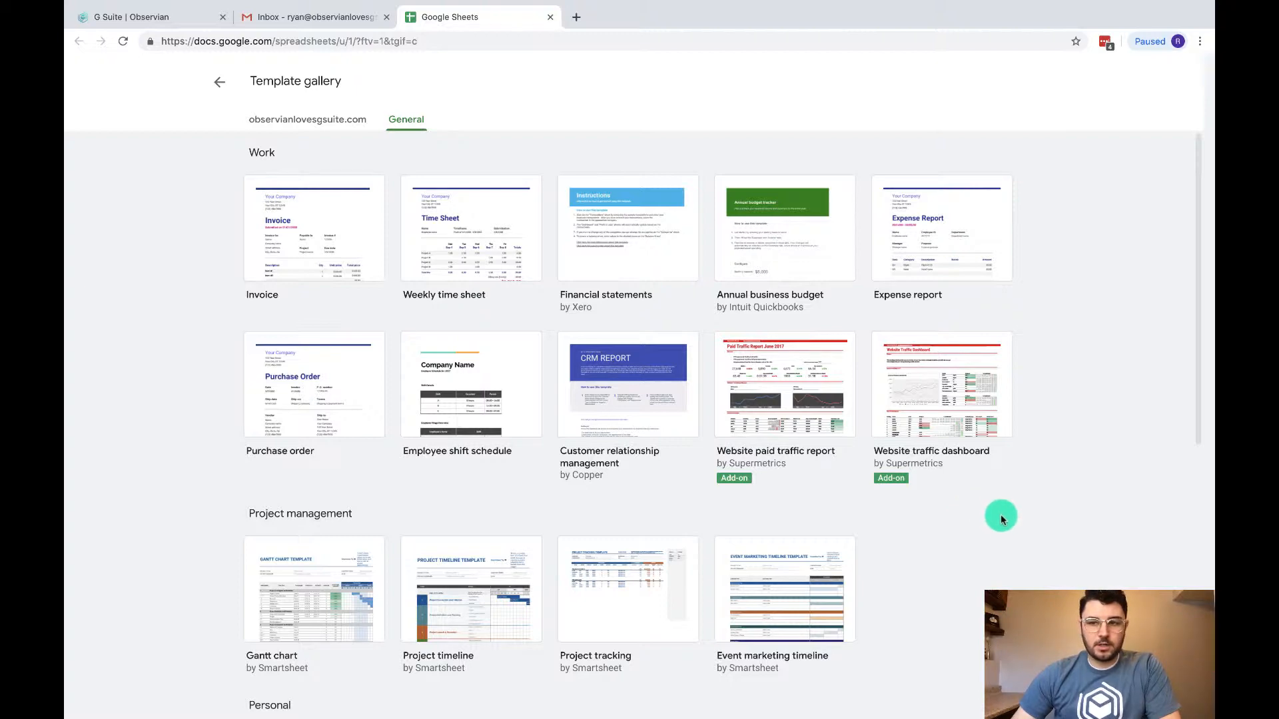
{"action": "scroll", "coordinate": [1015, 553], "scroll_direction": "down", "scroll_amount": 8}
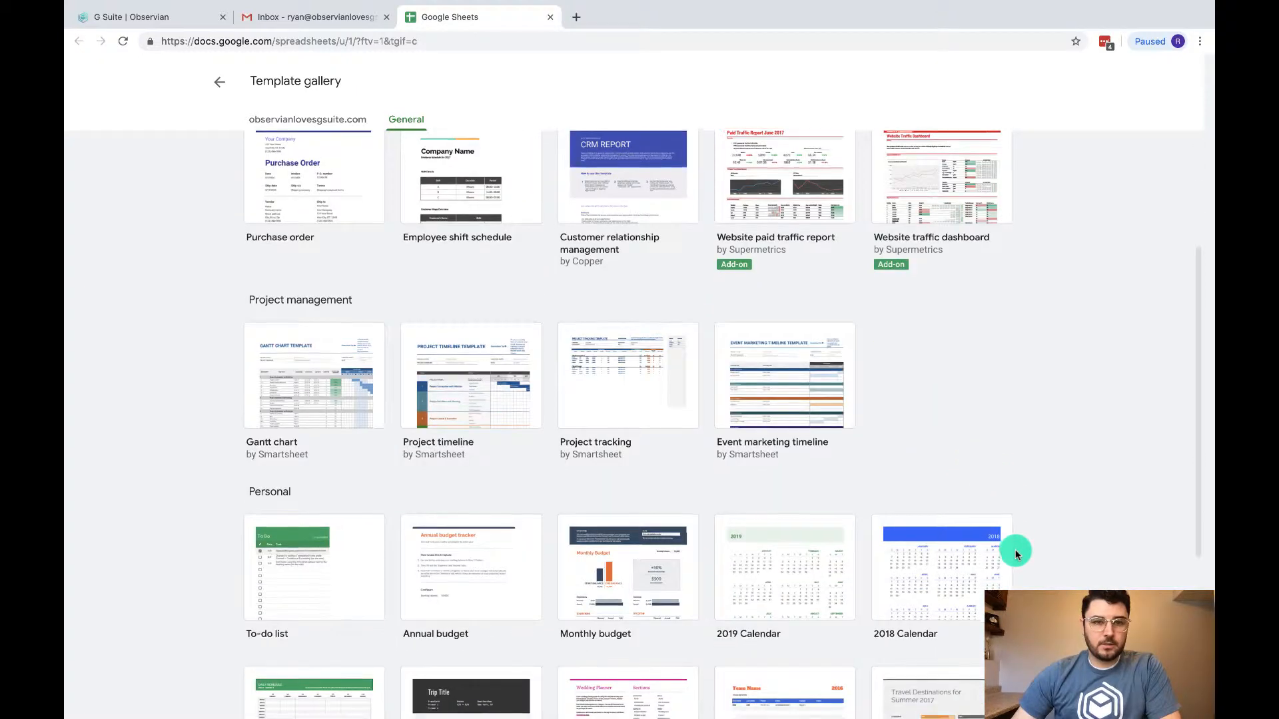
{"action": "scroll", "coordinate": [1017, 554], "scroll_direction": "up", "scroll_amount": 8}
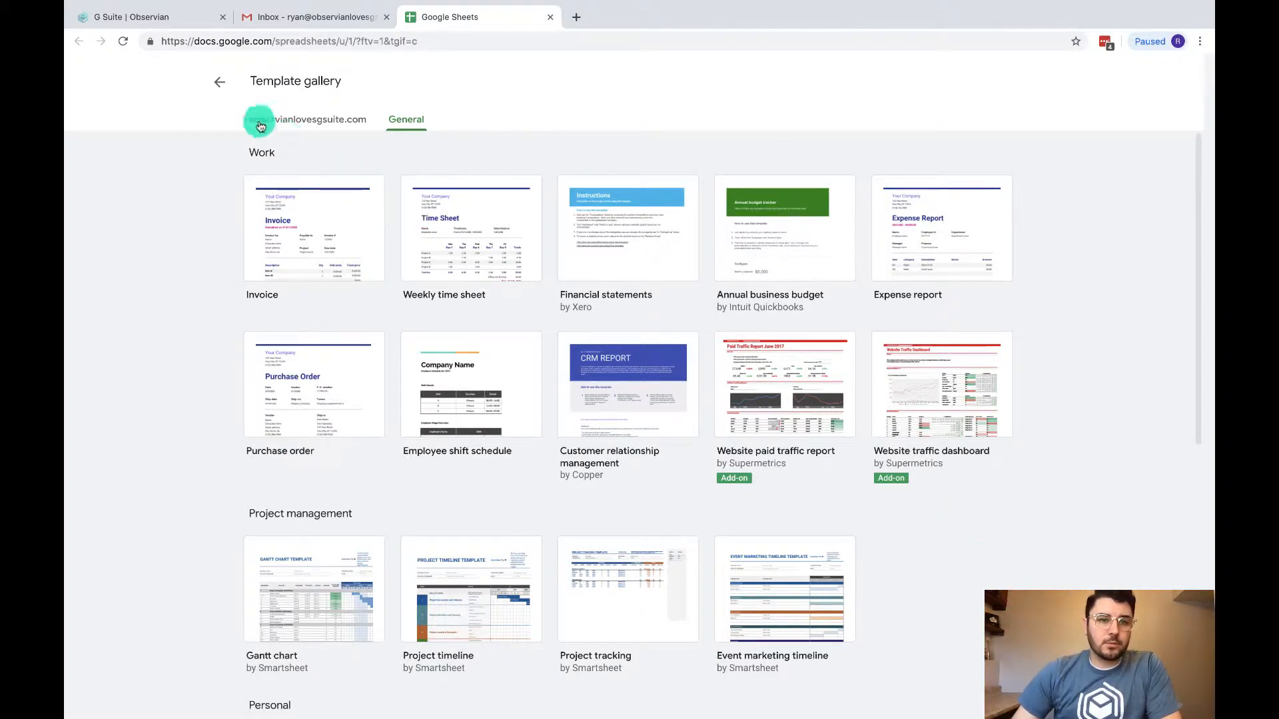
{"action": "left_click", "coordinate": [217, 98]}
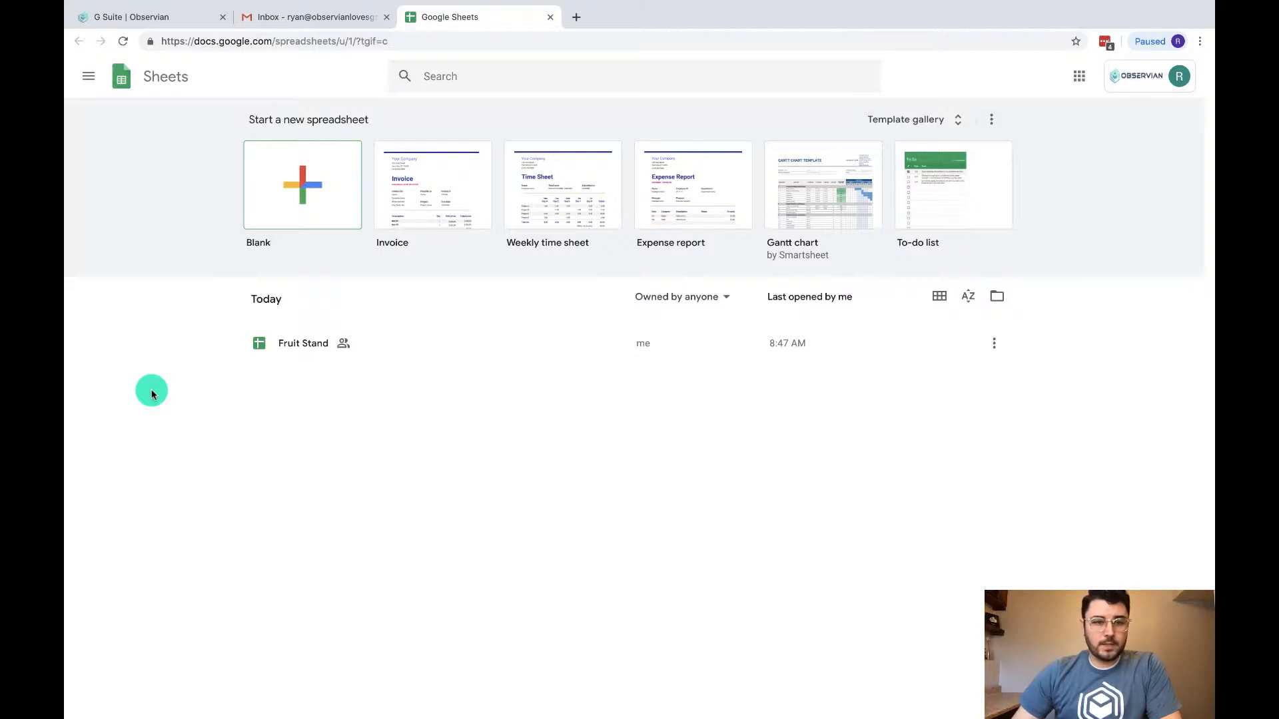
Open the Fruit Stand spreadsheet and bring up its version history.
{"action": "left_click", "coordinate": [279, 351]}
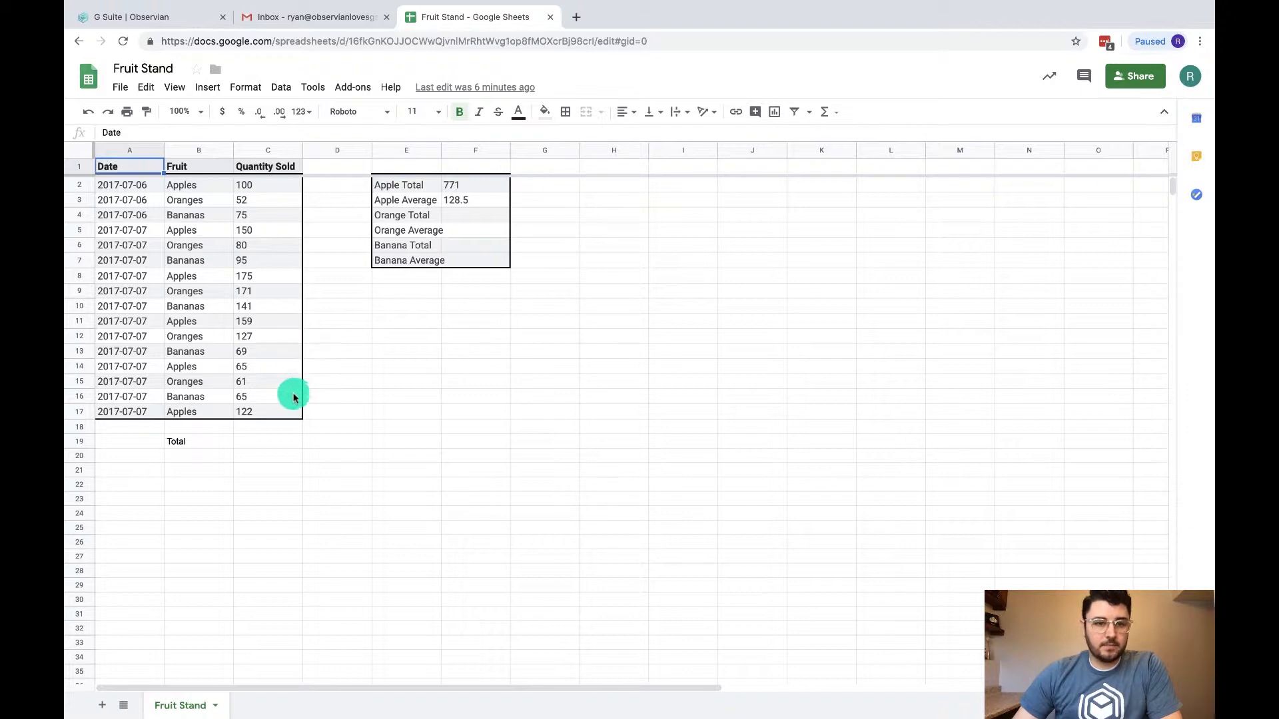
{"action": "left_click", "coordinate": [118, 89]}
{"action": "left_click", "coordinate": [117, 90]}
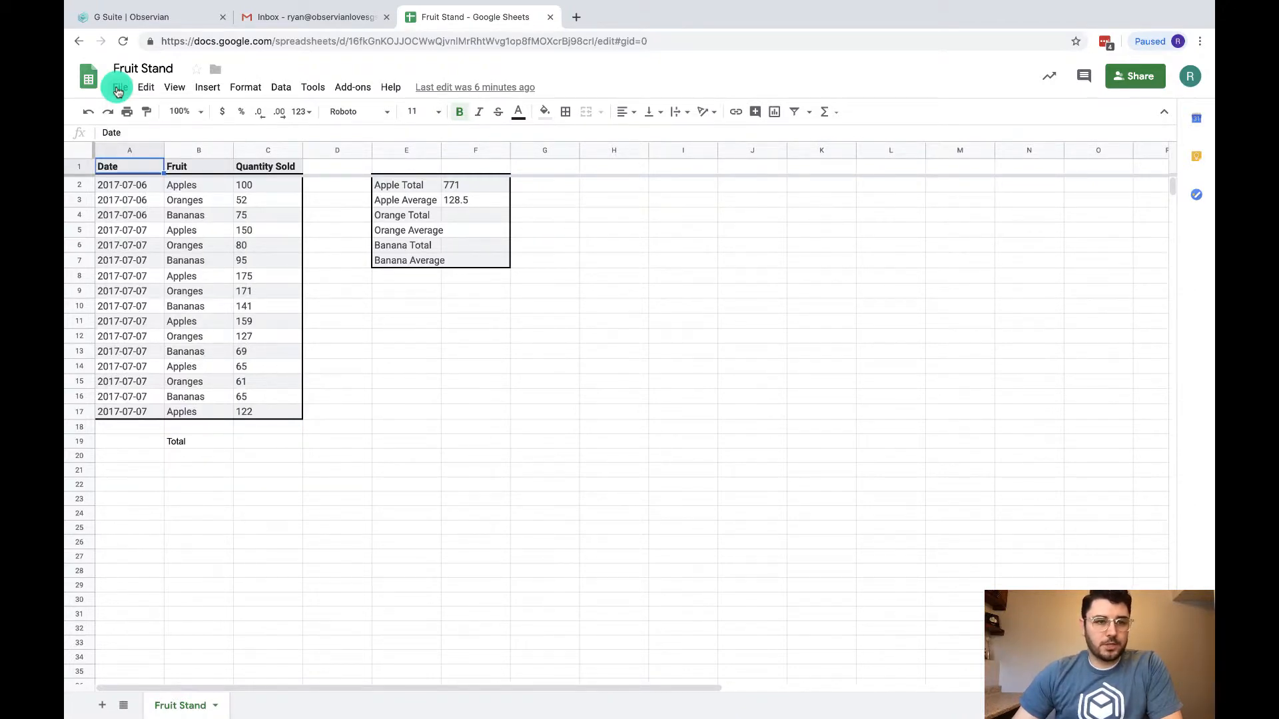
{"action": "left_click", "coordinate": [118, 90]}
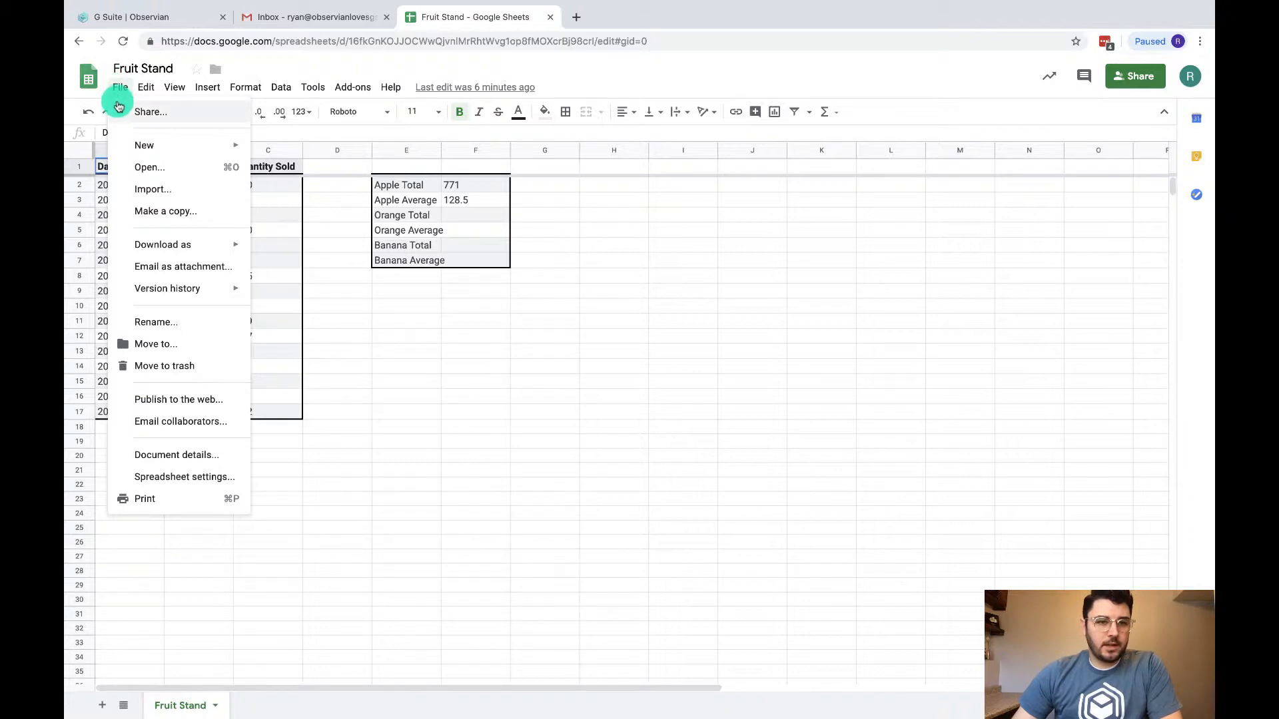
{"action": "left_click", "coordinate": [126, 145]}
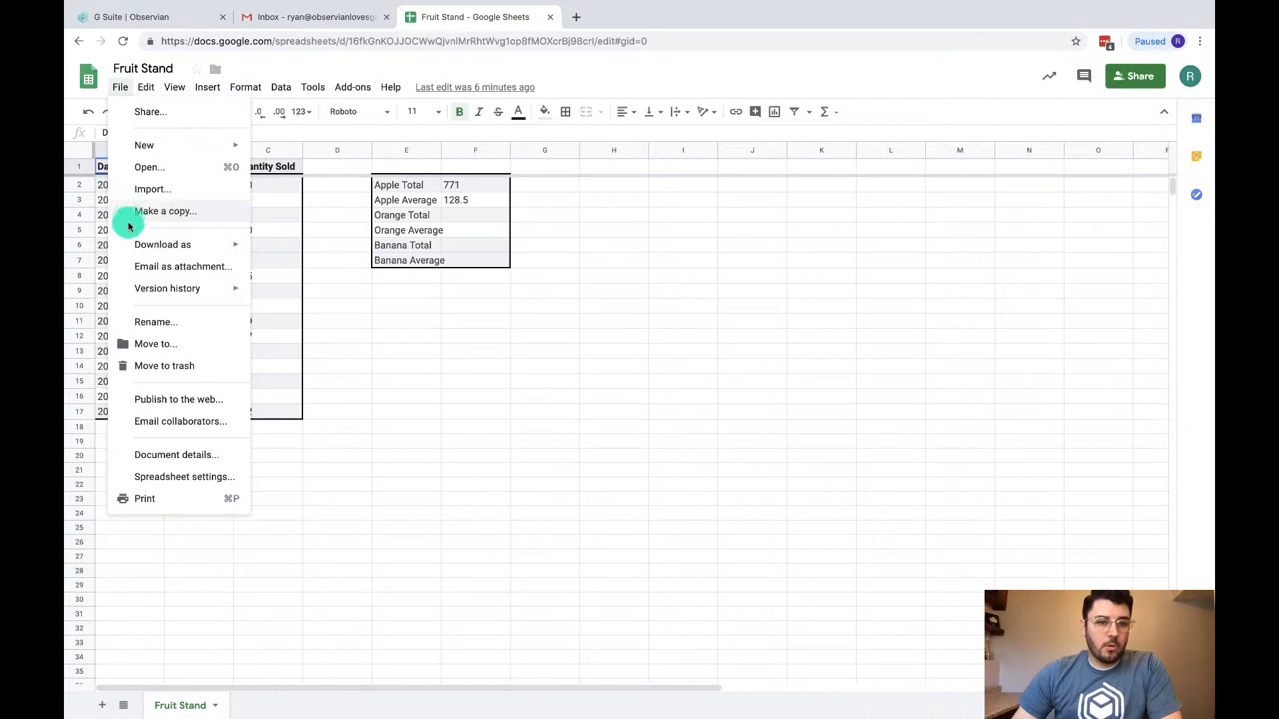
{"action": "mouse_move", "coordinate": [129, 244]}
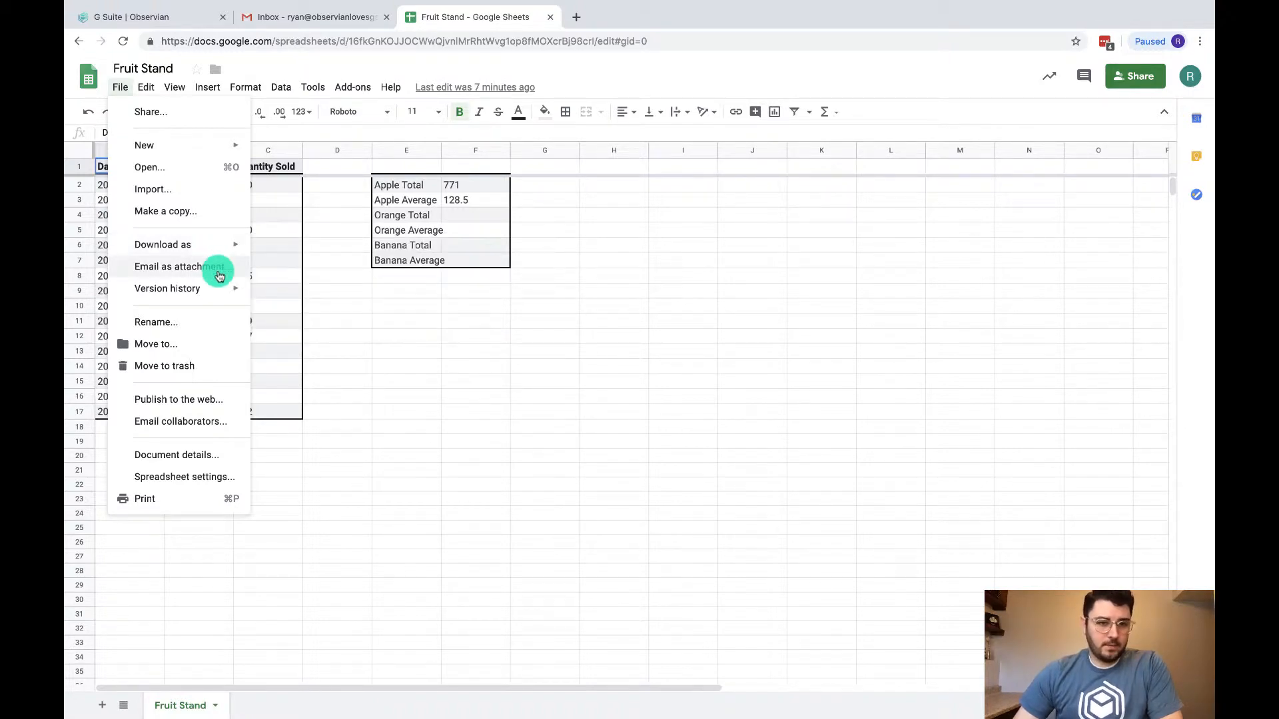
{"action": "mouse_move", "coordinate": [217, 292]}
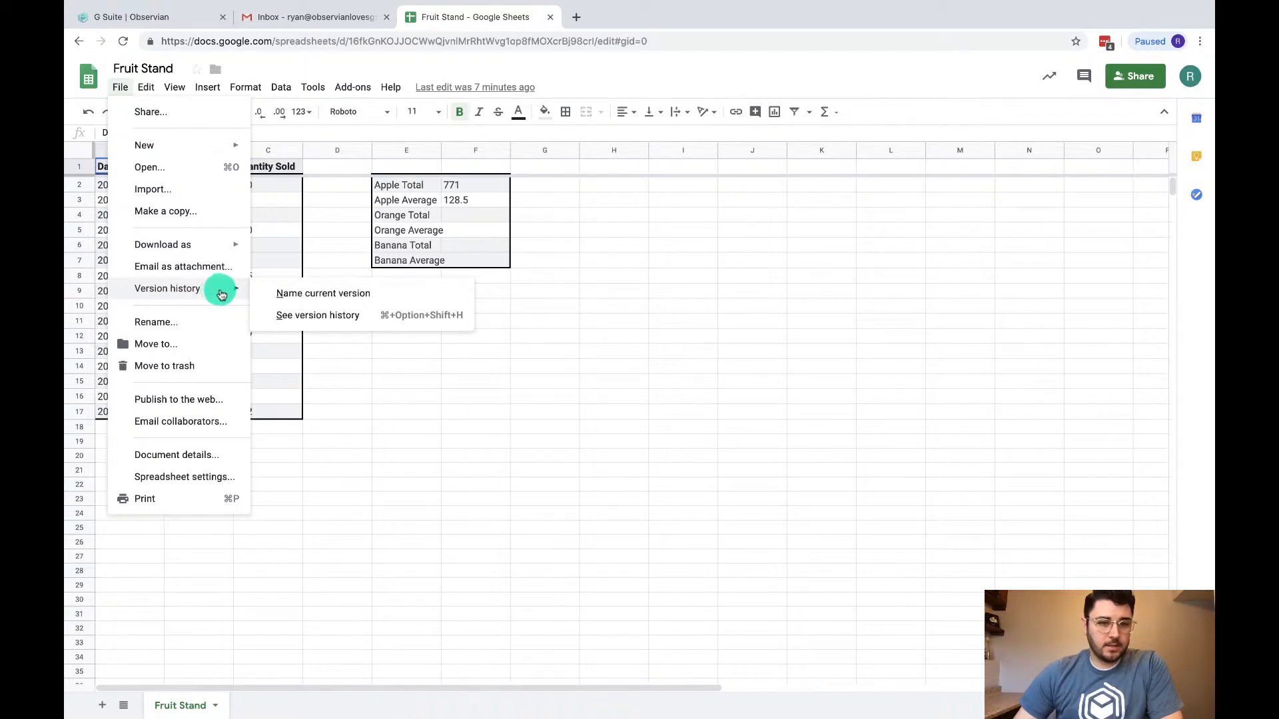
{"action": "left_click", "coordinate": [293, 317]}
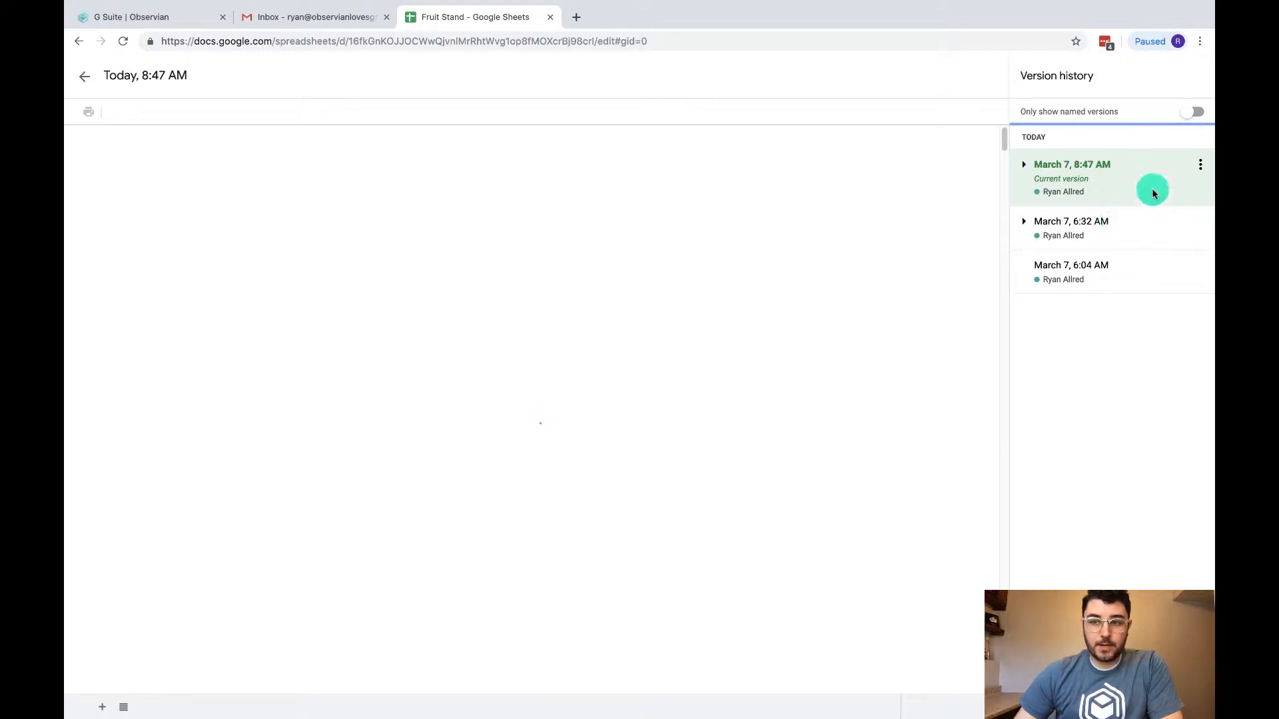
Preview the March 7, 6:32 AM version and the current version, and return to the spreadsheet.
{"action": "left_click", "coordinate": [1024, 223]}
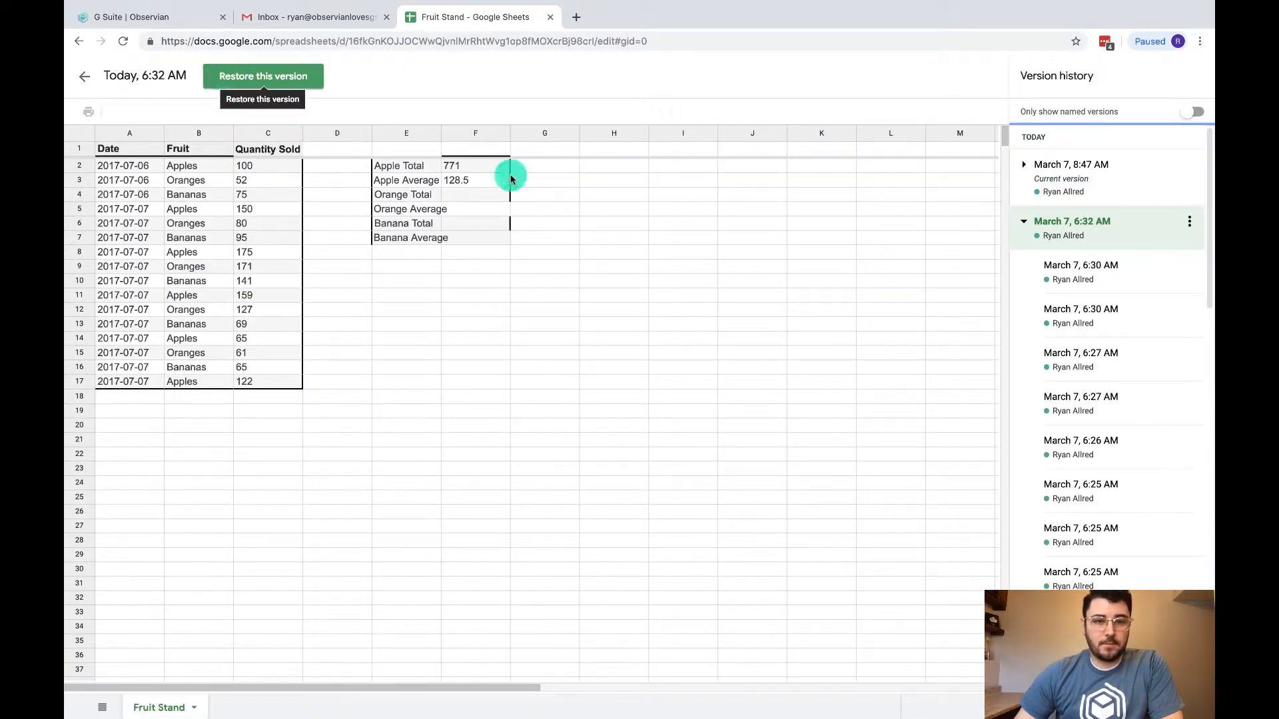
{"action": "left_click", "coordinate": [1071, 181]}
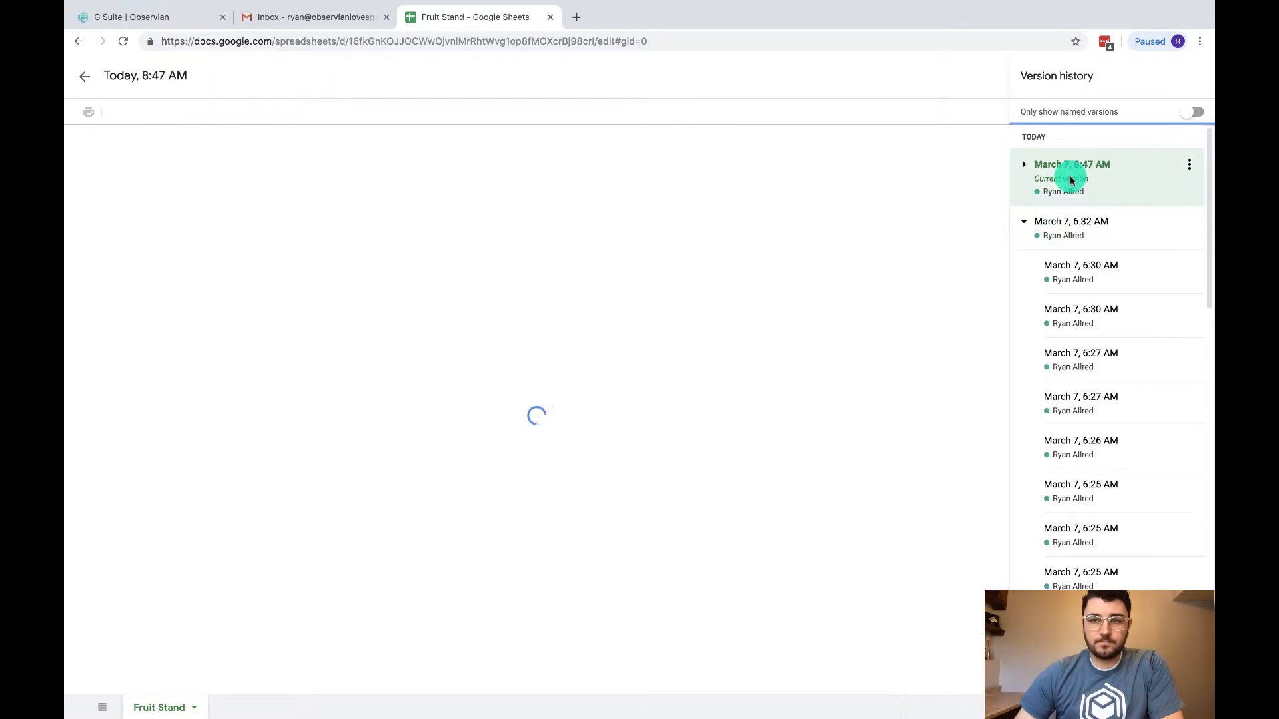
{"action": "left_click", "coordinate": [84, 81]}
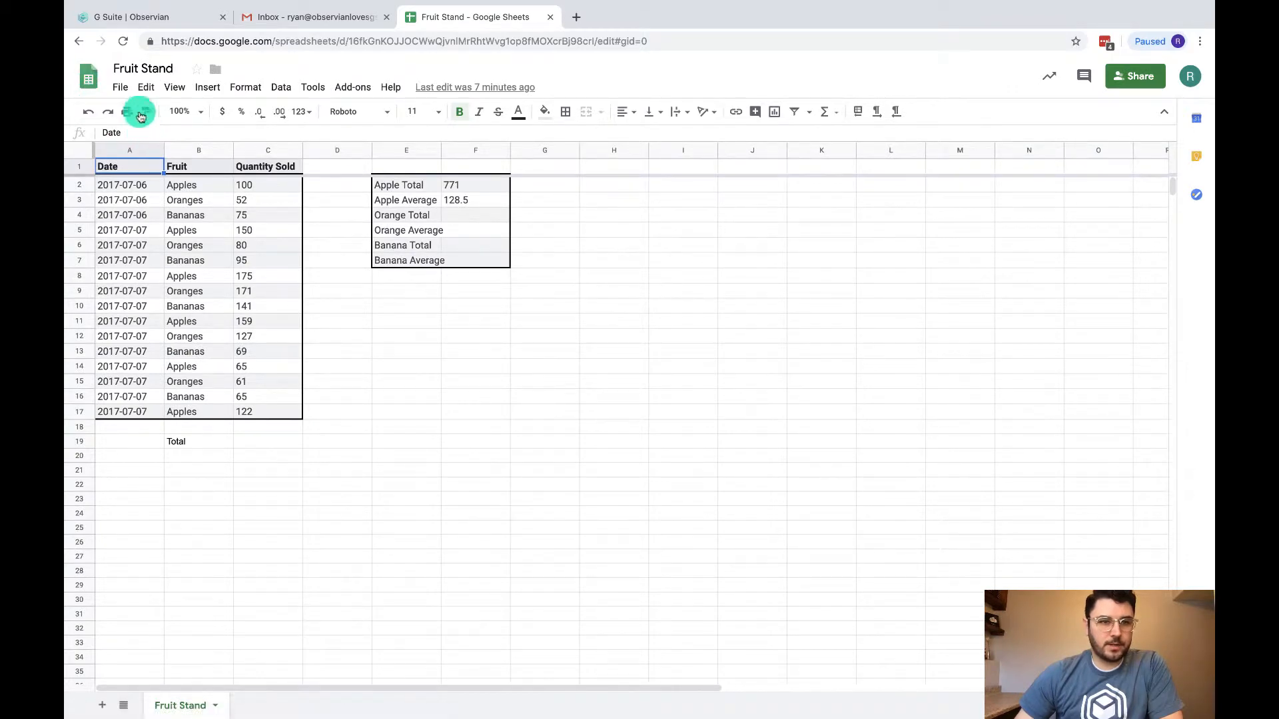
{"action": "left_click", "coordinate": [130, 94]}
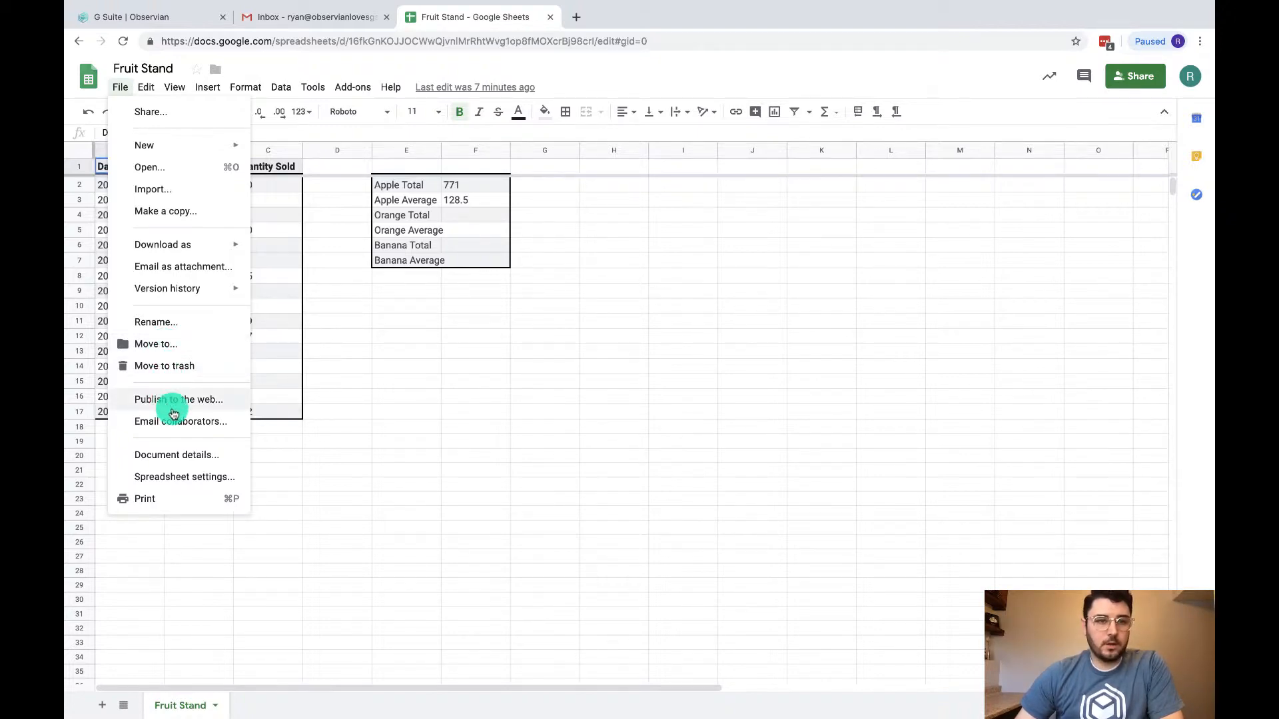
{"action": "left_click", "coordinate": [466, 389]}
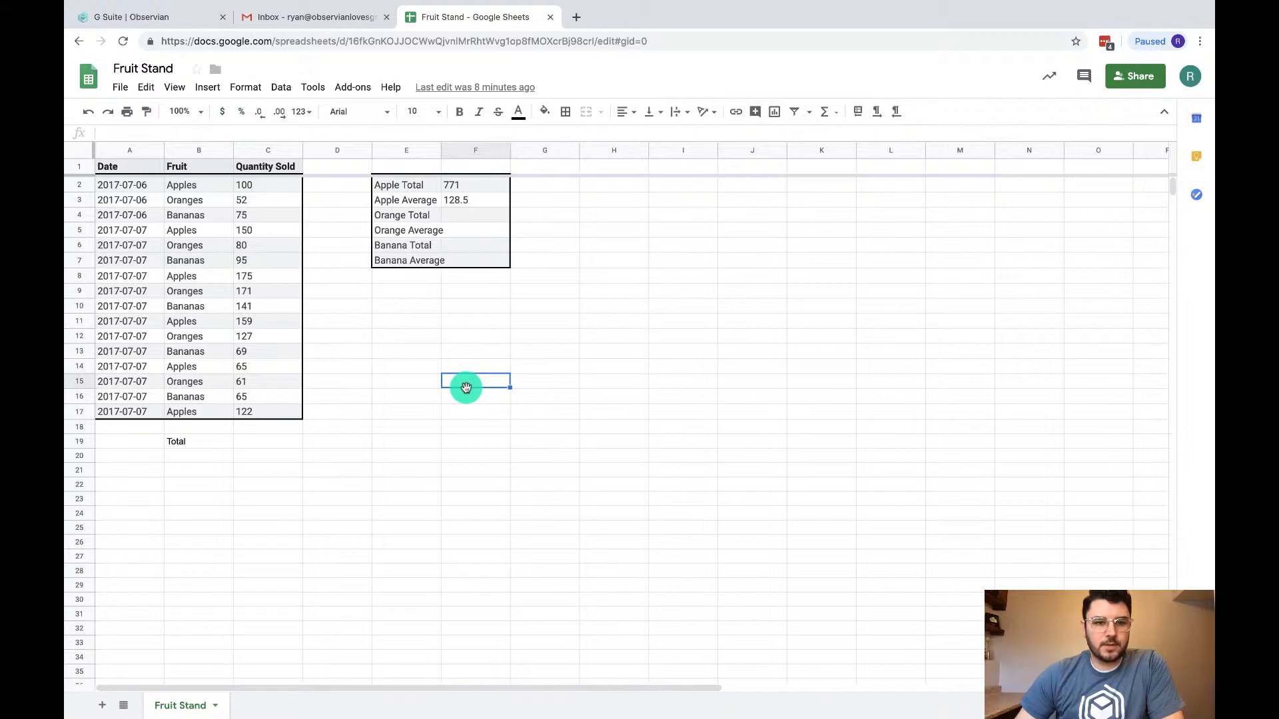
Total the Quantity Sold column in cell C19 with the suggested formula =SUM(C2:C17).
{"action": "left_click", "coordinate": [253, 442]}
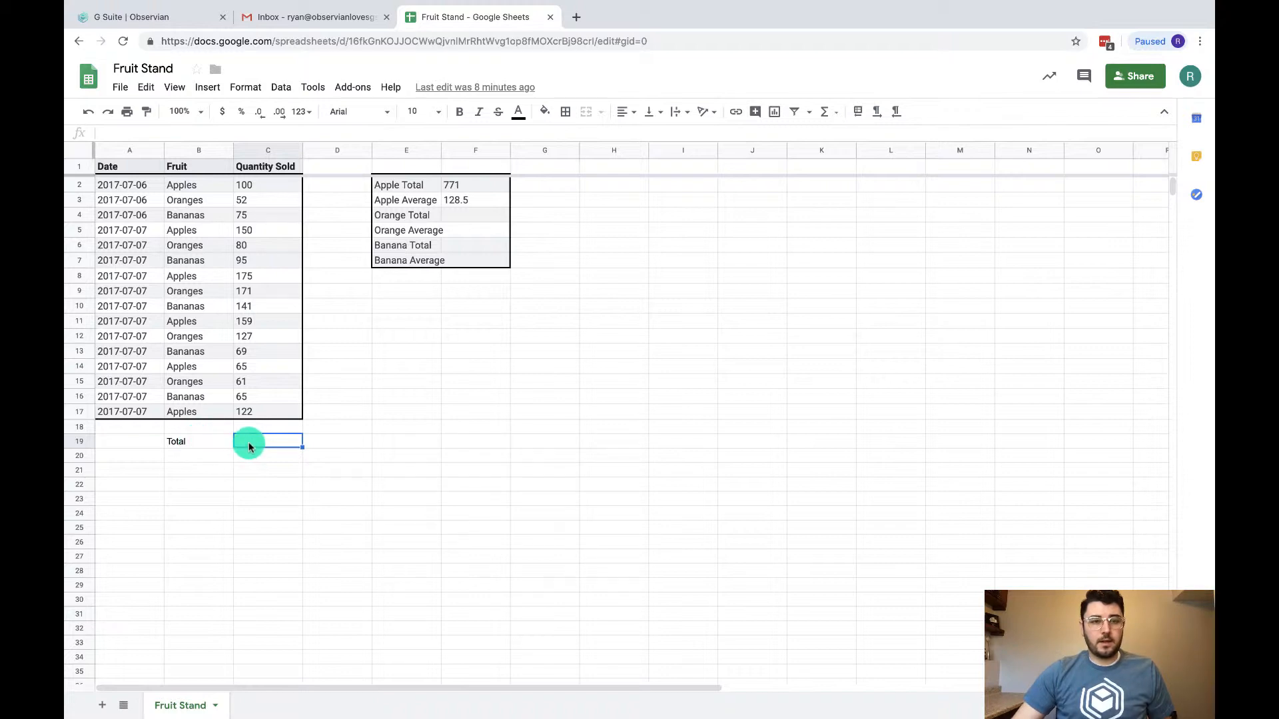
{"action": "type", "text": "="}
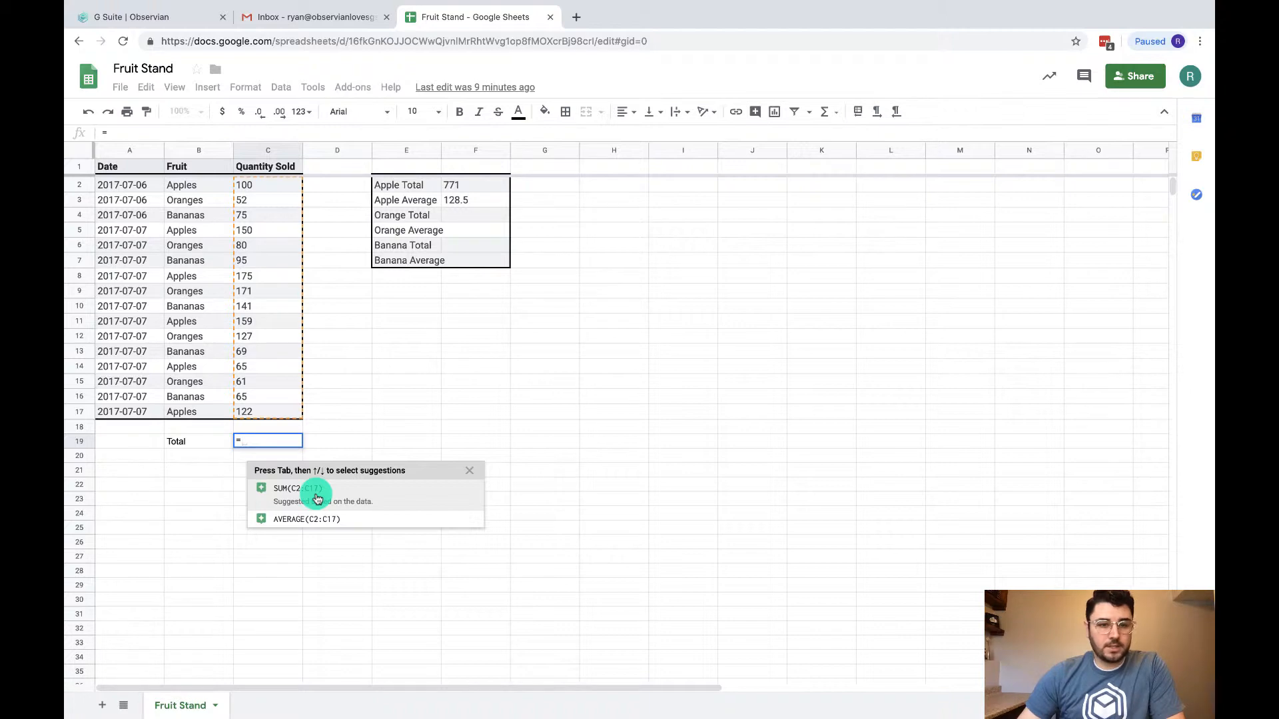
{"action": "left_click", "coordinate": [317, 498]}
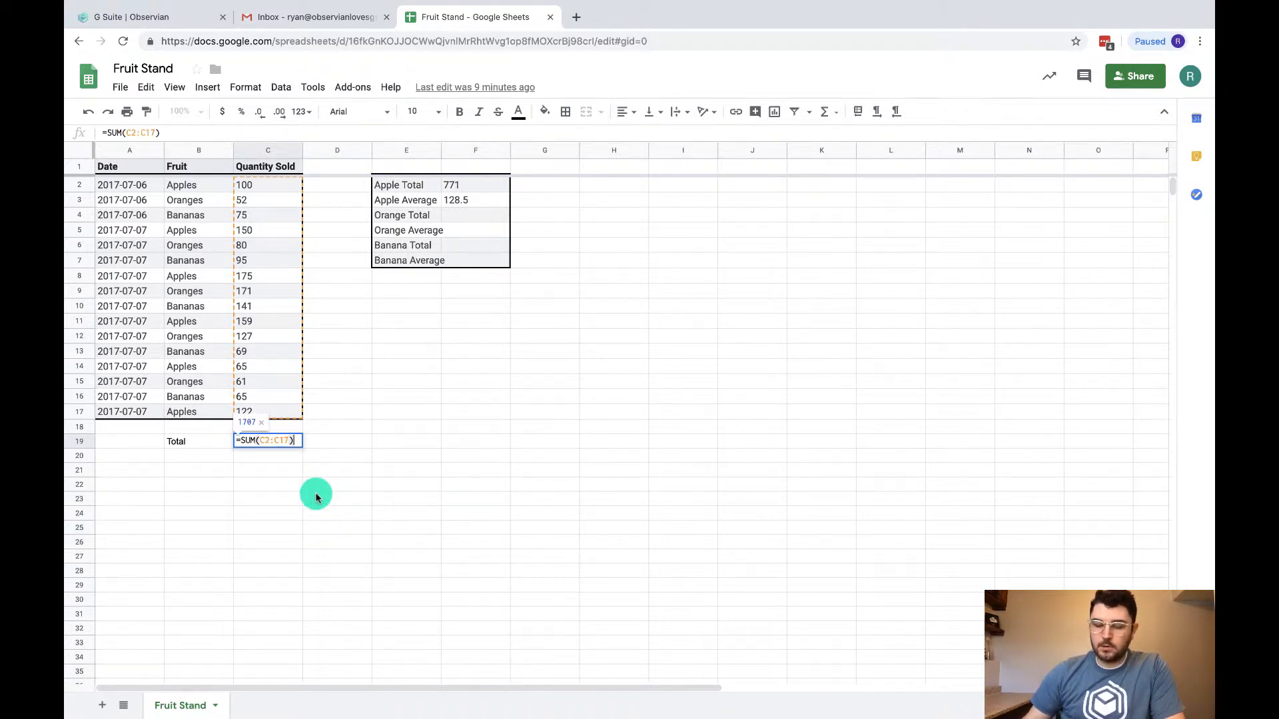
{"action": "key", "text": "Return"}
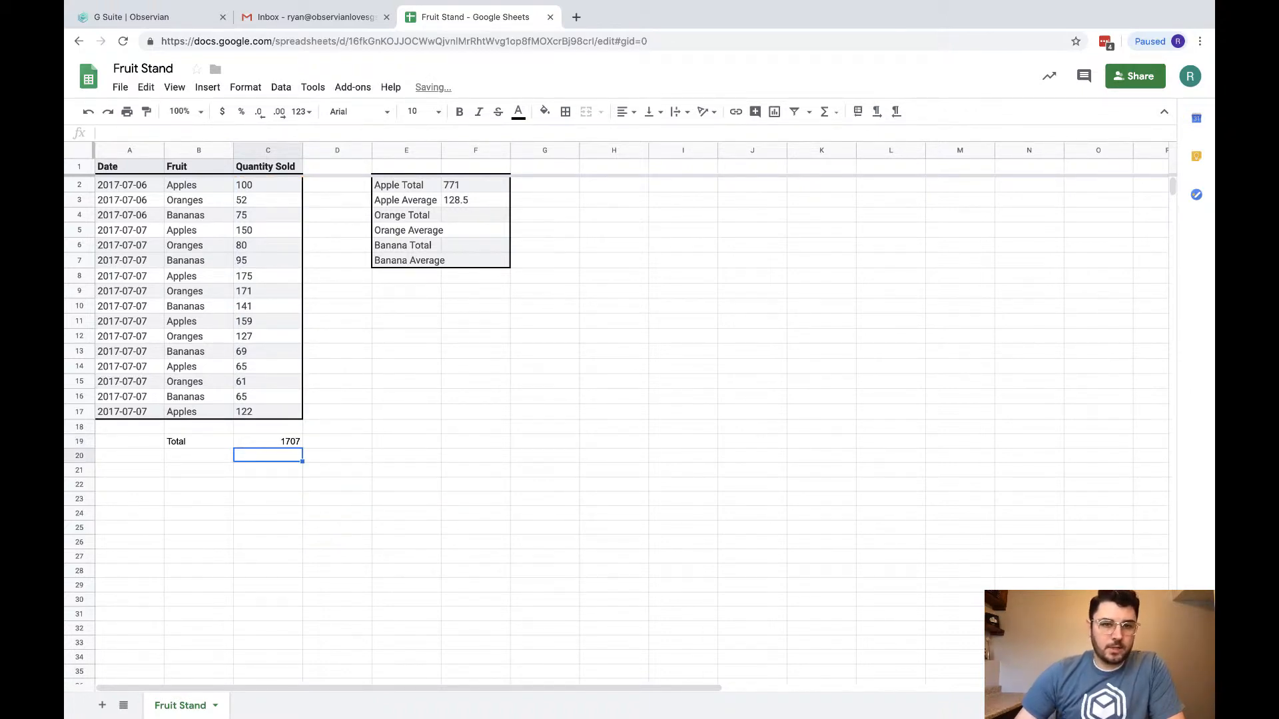
Start a SUMIF formula in the Orange Total cell F4 with B2:C17 as the tested range.
{"action": "left_click", "coordinate": [458, 215]}
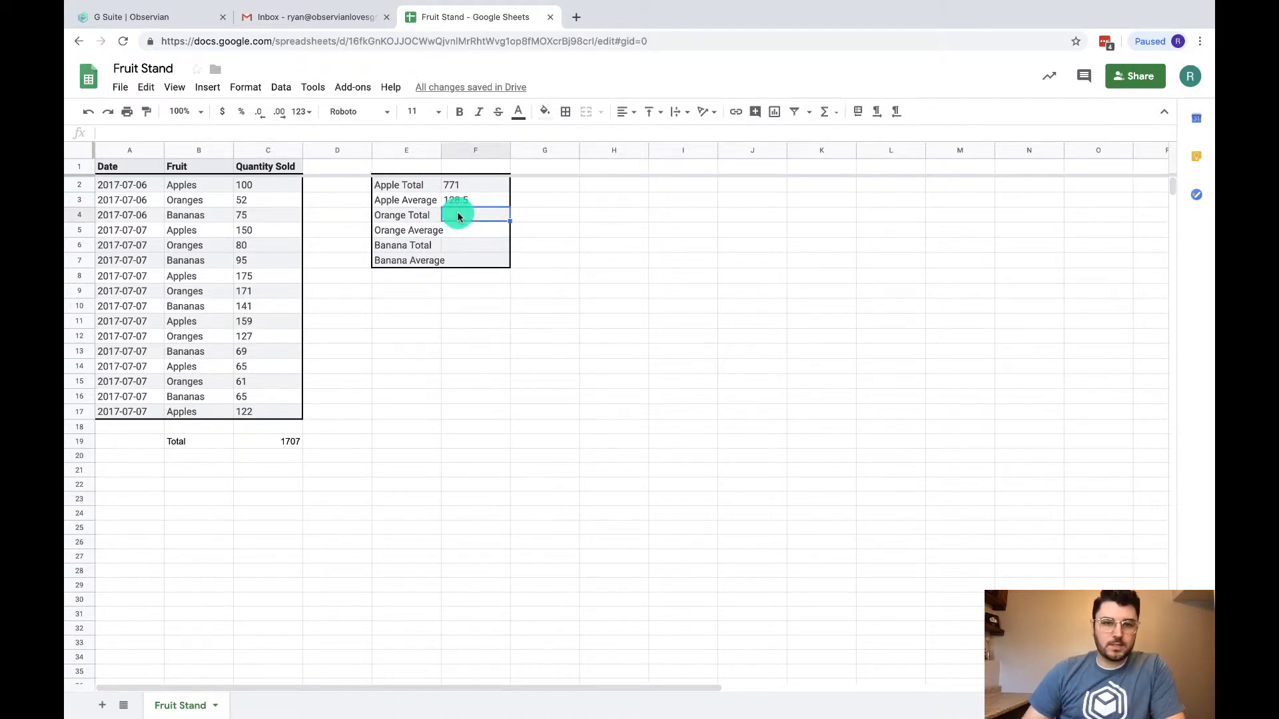
{"action": "type", "text": "="}
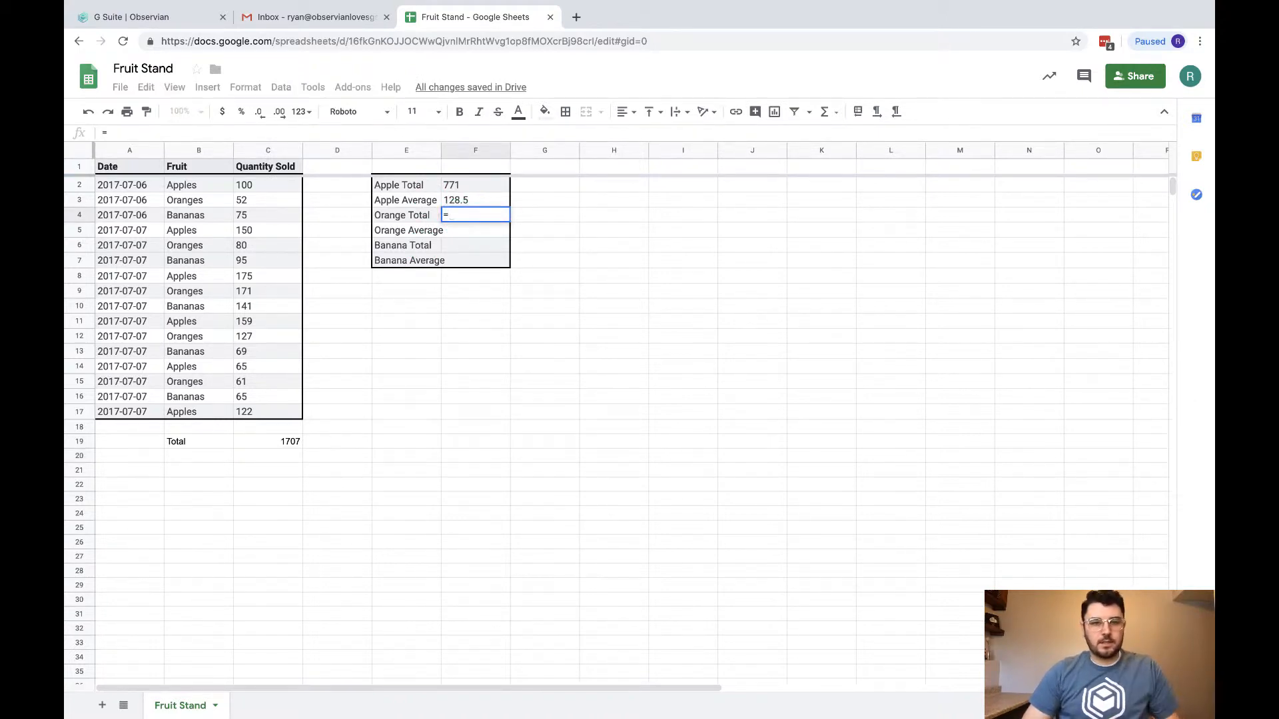
{"action": "type", "text": "su"}
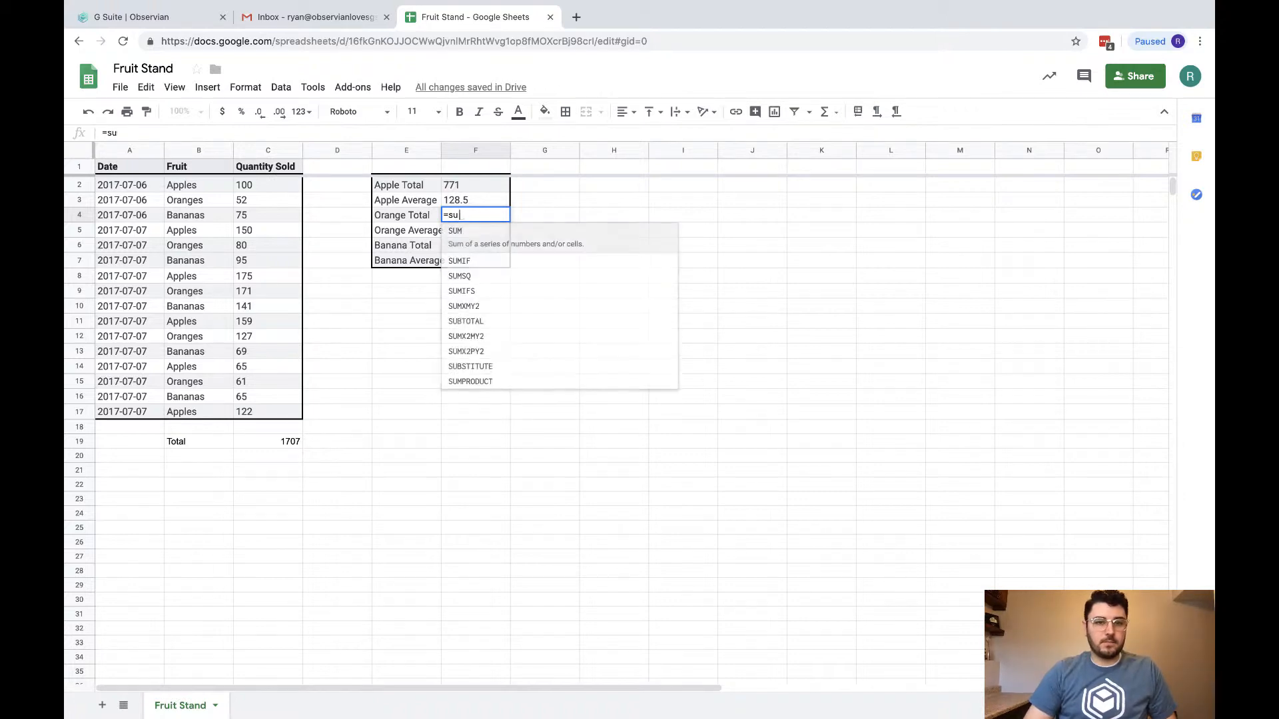
{"action": "type", "text": "mif"}
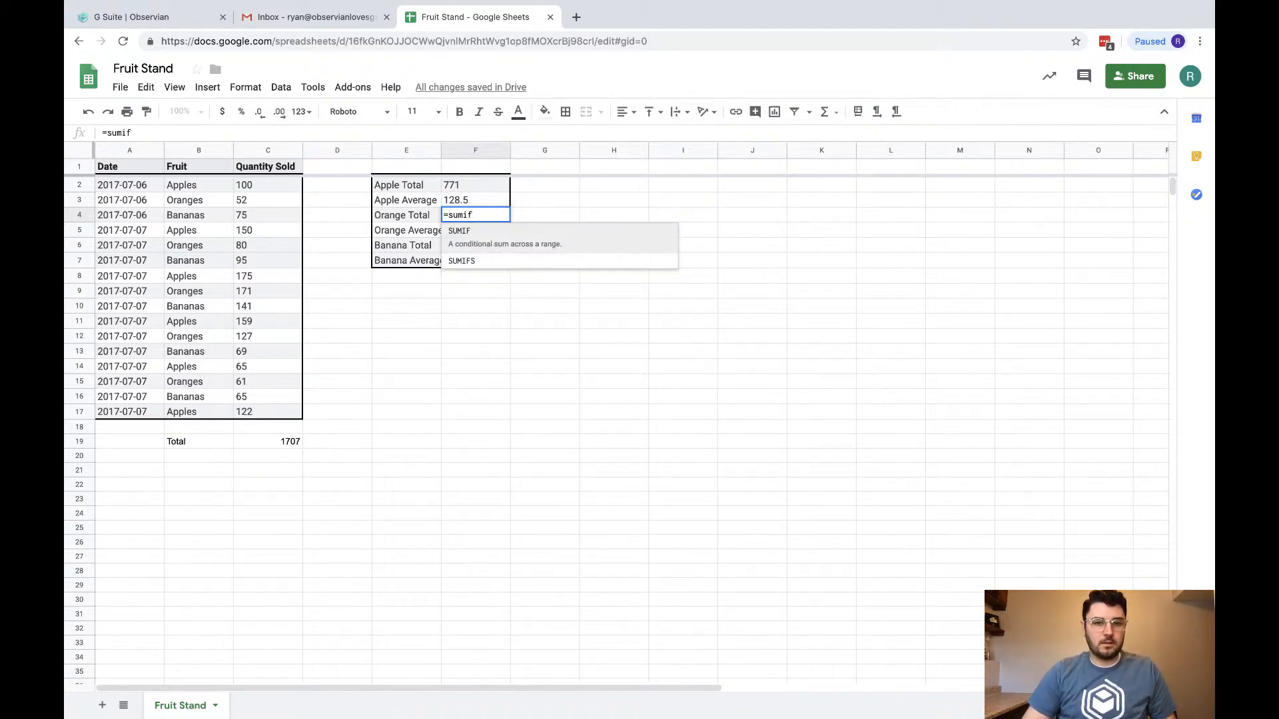
{"action": "type", "text": "("}
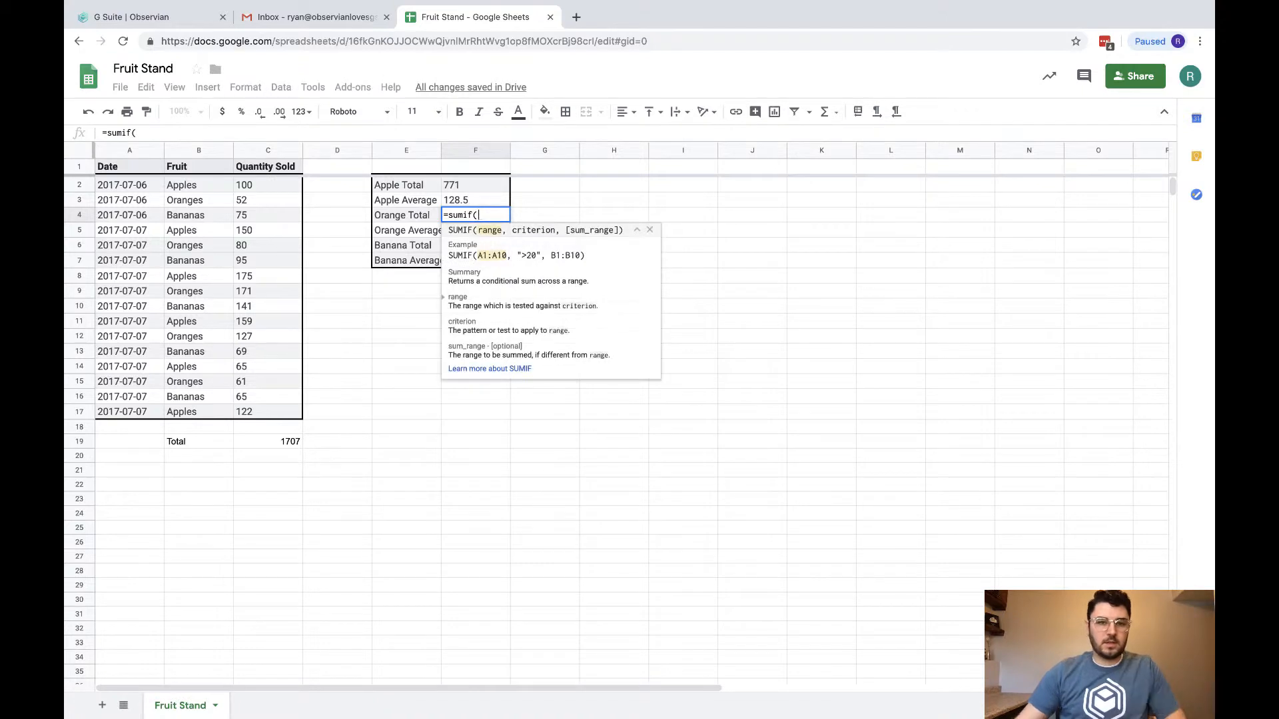
{"action": "left_click", "coordinate": [182, 186]}
{"action": "left_click_drag", "start_coordinate": [182, 186], "coordinate": [275, 412]}
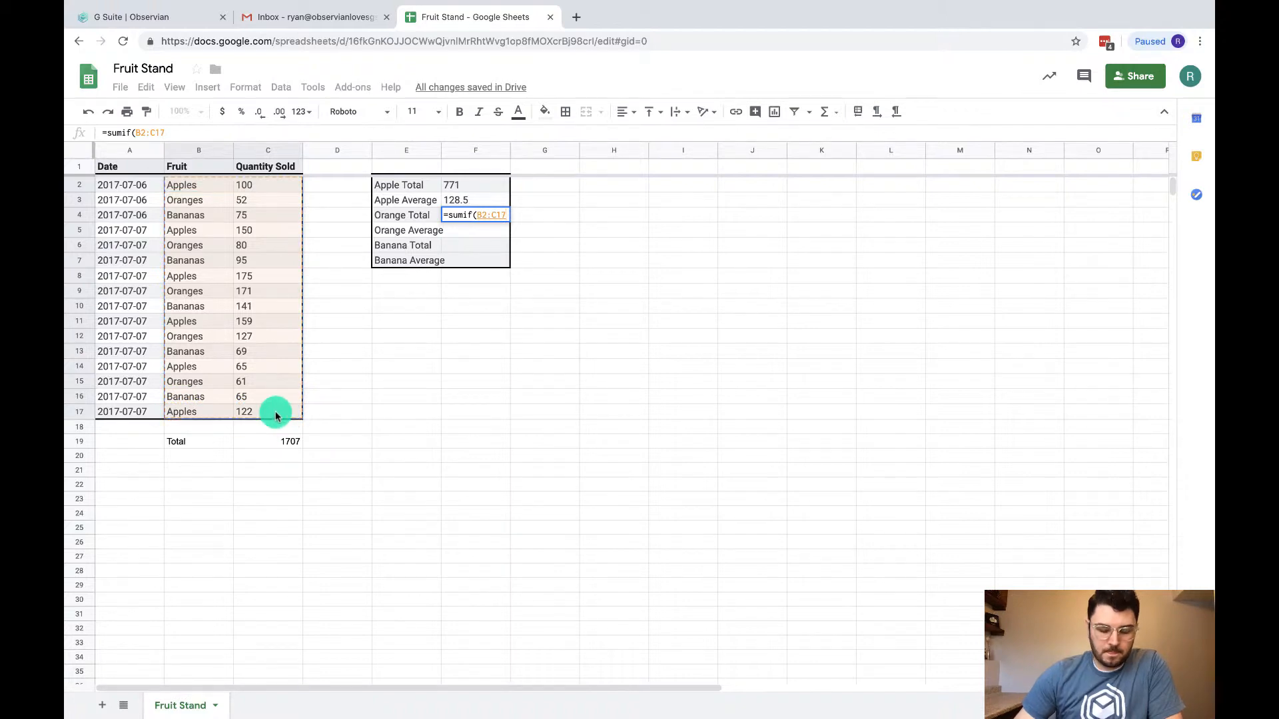
Add "Oranges" as the criterion of the SUMIF formula in the Orange Total cell F4.
{"action": "type", "text": ","}
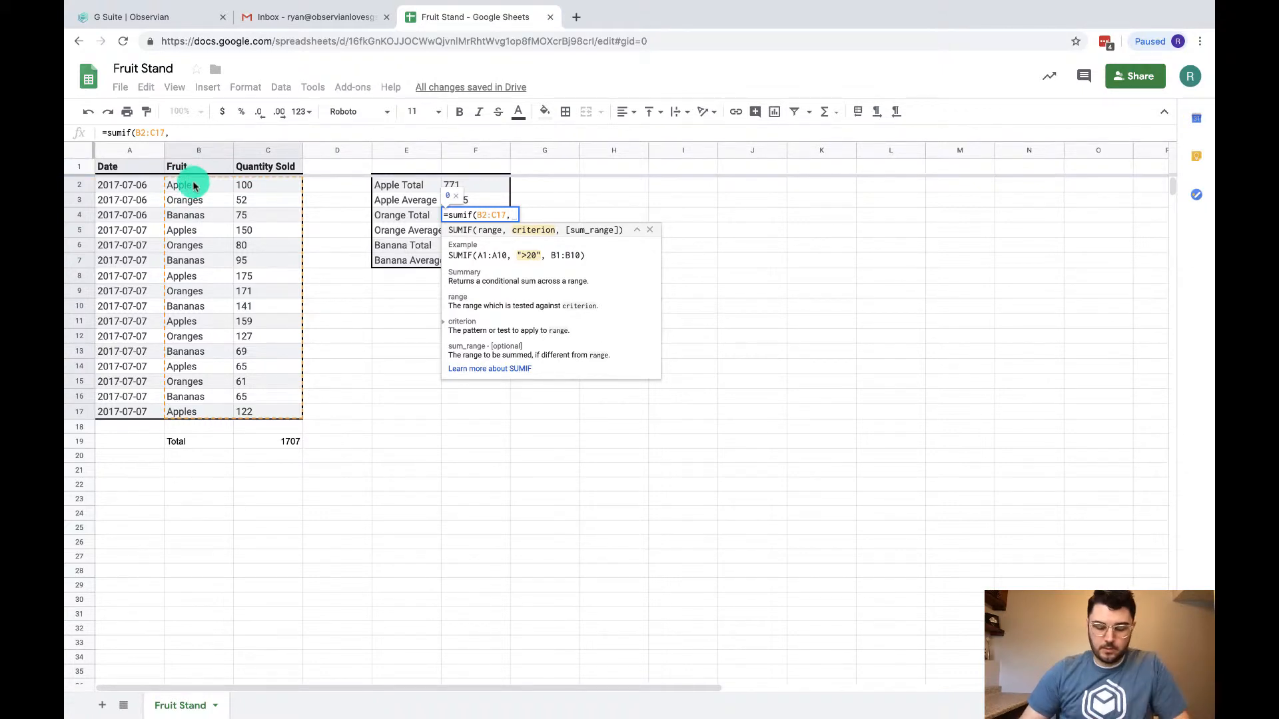
{"action": "type", "text": "\""}
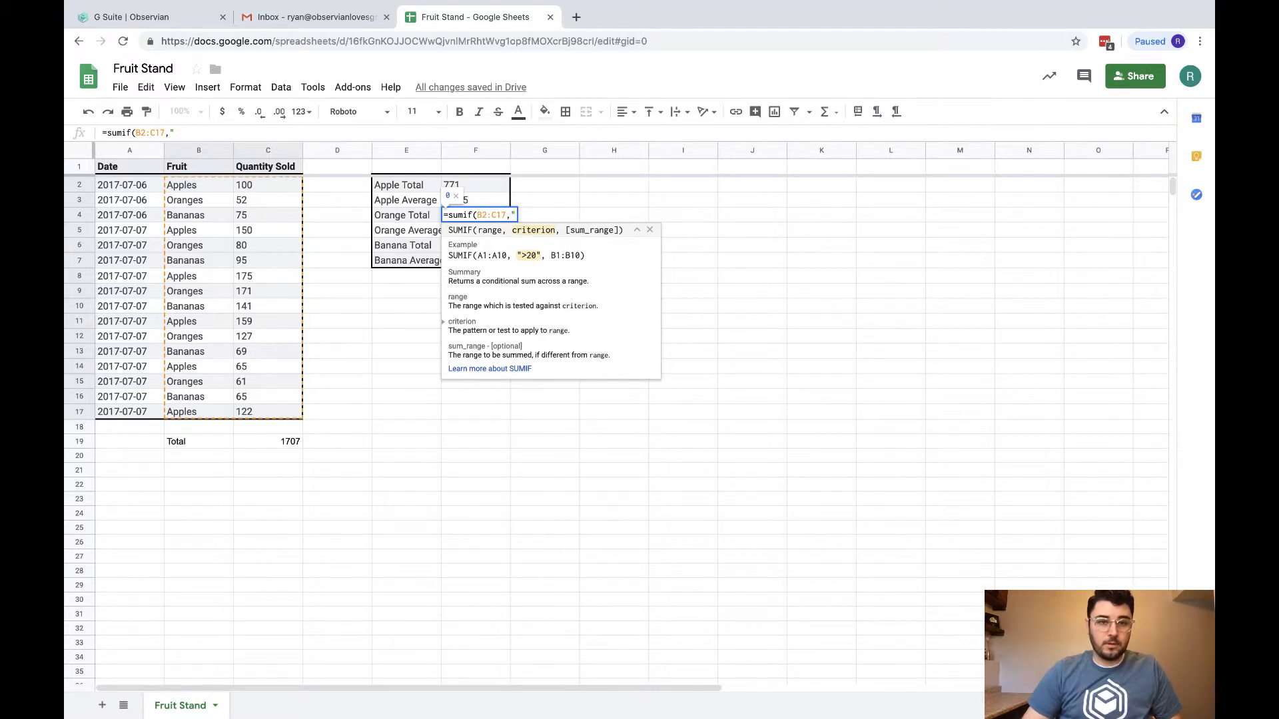
{"action": "type", "text": "Orange"}
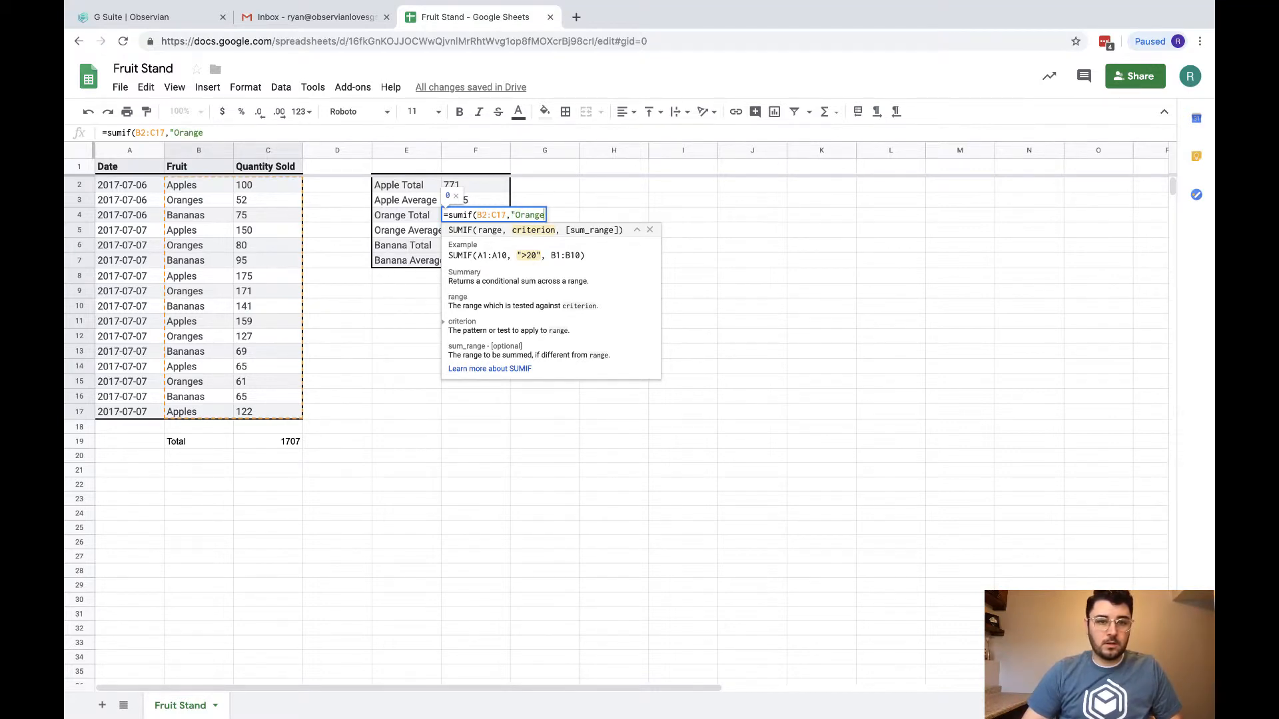
{"action": "type", "text": "s\","}
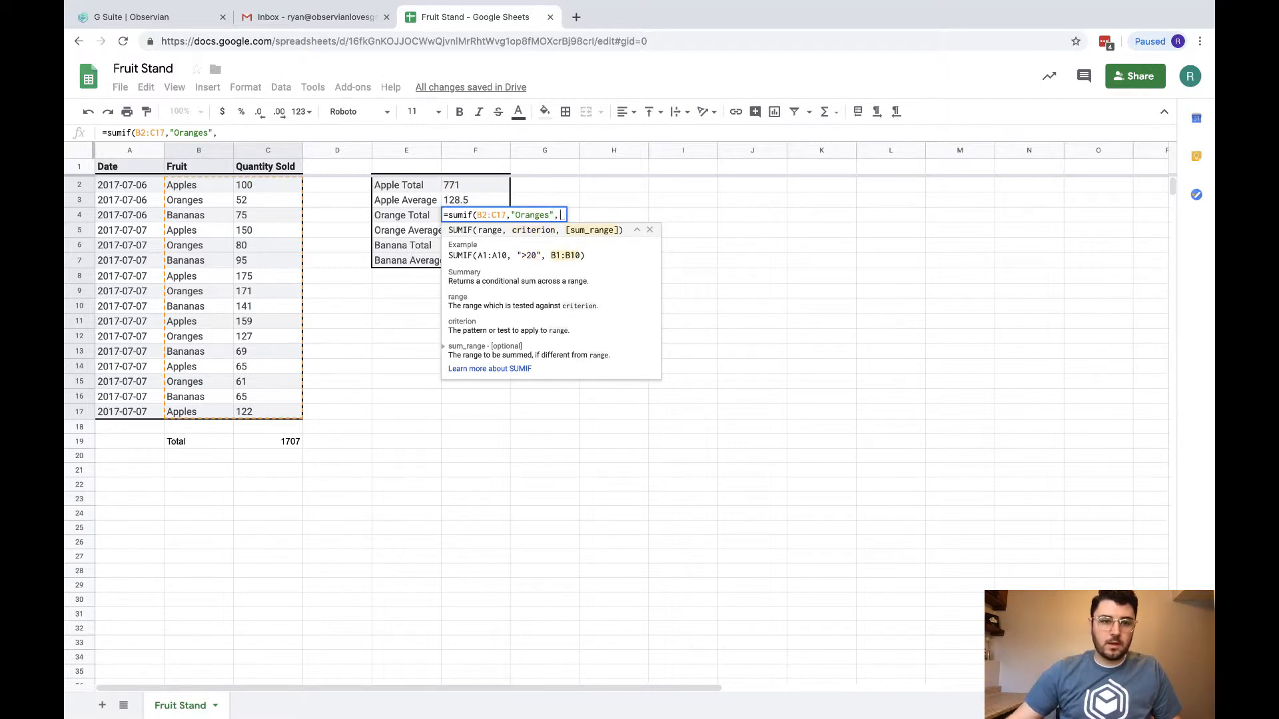
Set C2:C17 as the sum range of the Orange Total formula, close the parenthesis and enter the formula.
{"action": "left_click", "coordinate": [250, 189]}
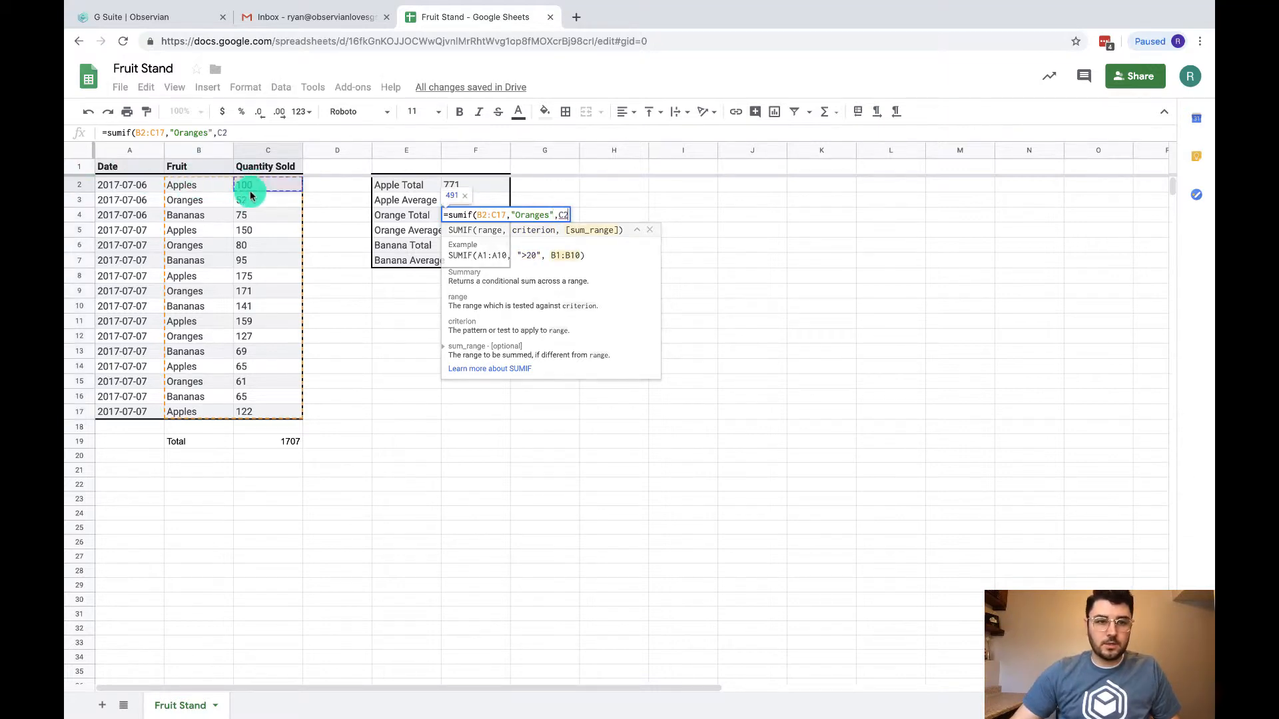
{"action": "left_click_drag", "start_coordinate": [250, 193], "coordinate": [247, 410]}
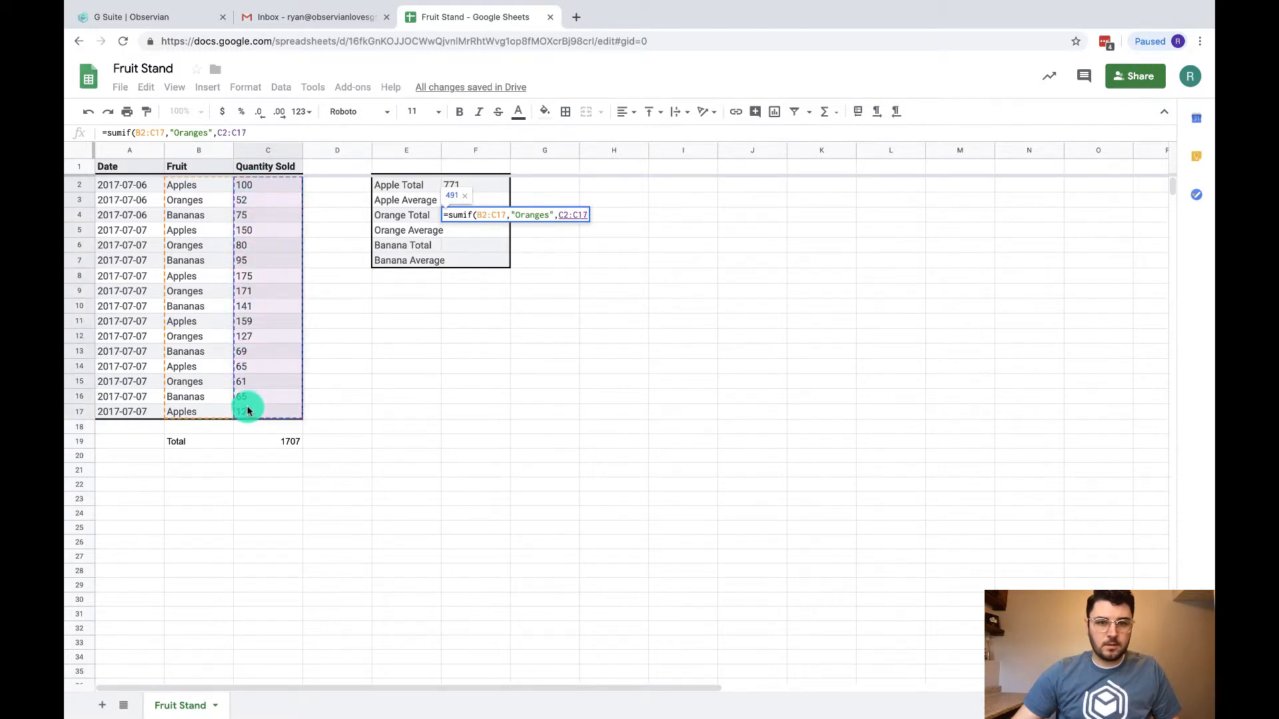
{"action": "type", "text": ")"}
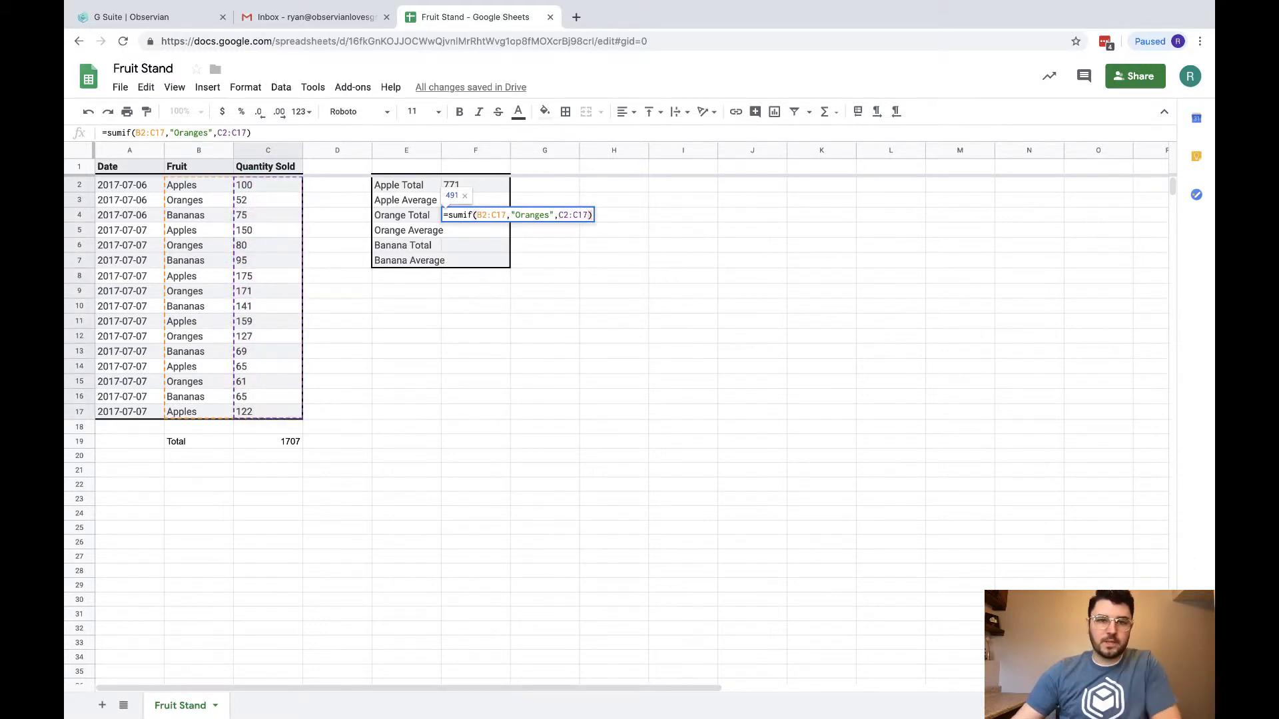
{"action": "left_click", "coordinate": [486, 217]}
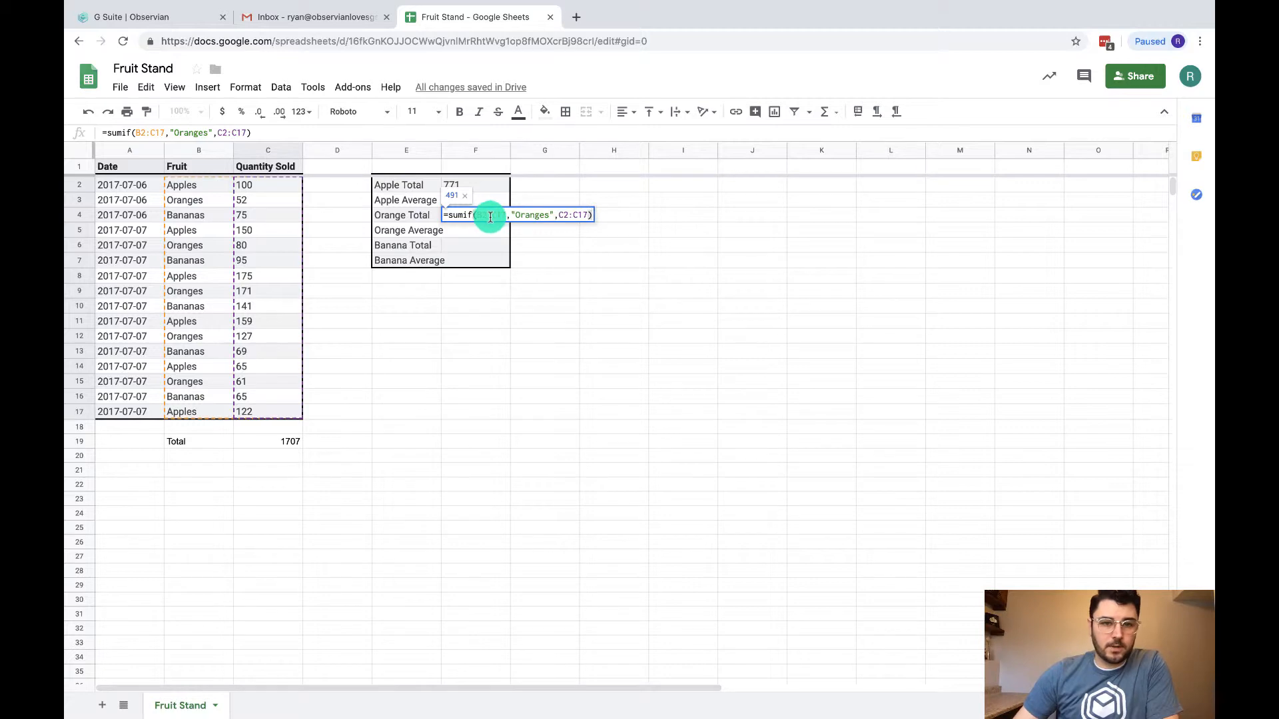
{"action": "left_click", "coordinate": [523, 216]}
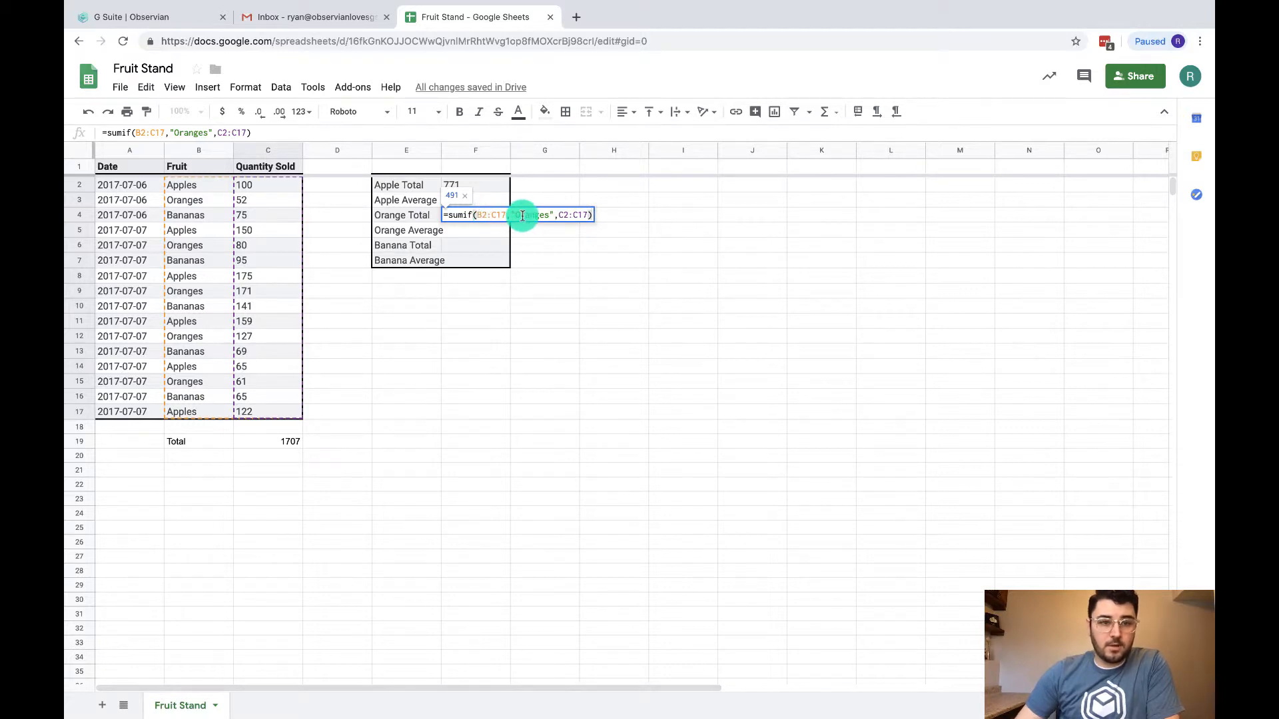
{"action": "left_click_drag", "start_coordinate": [522, 215], "coordinate": [534, 217]}
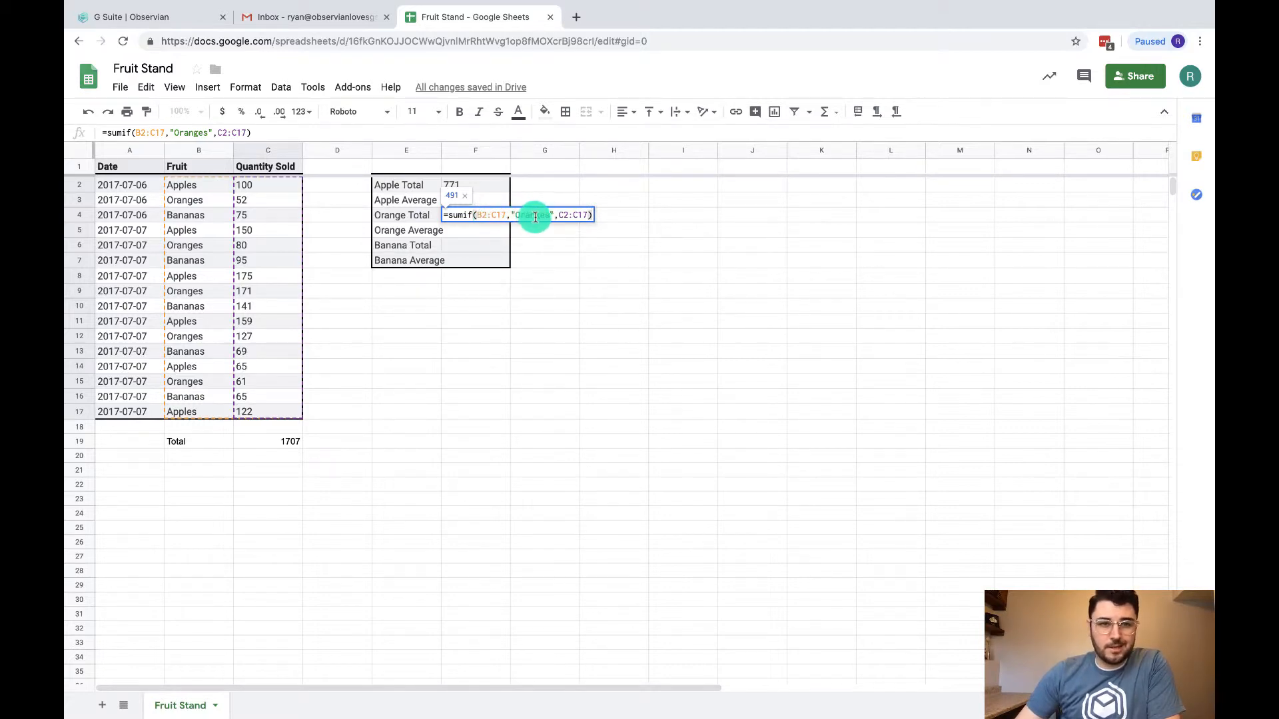
{"action": "double_click", "coordinate": [572, 216]}
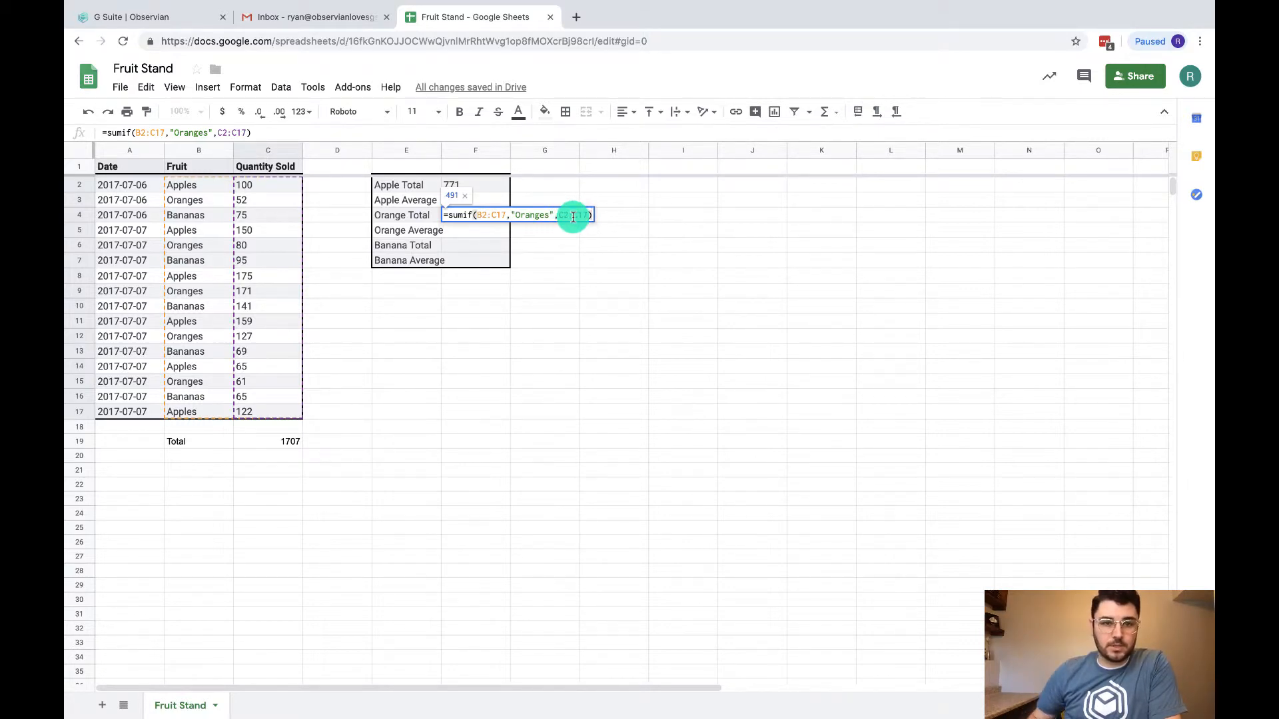
{"action": "key", "text": "Return"}
Browse the available function categories for the Orange Average cell F5, including Database, Financial, Logical, Math and Statistical.
{"action": "left_click", "coordinate": [485, 232]}
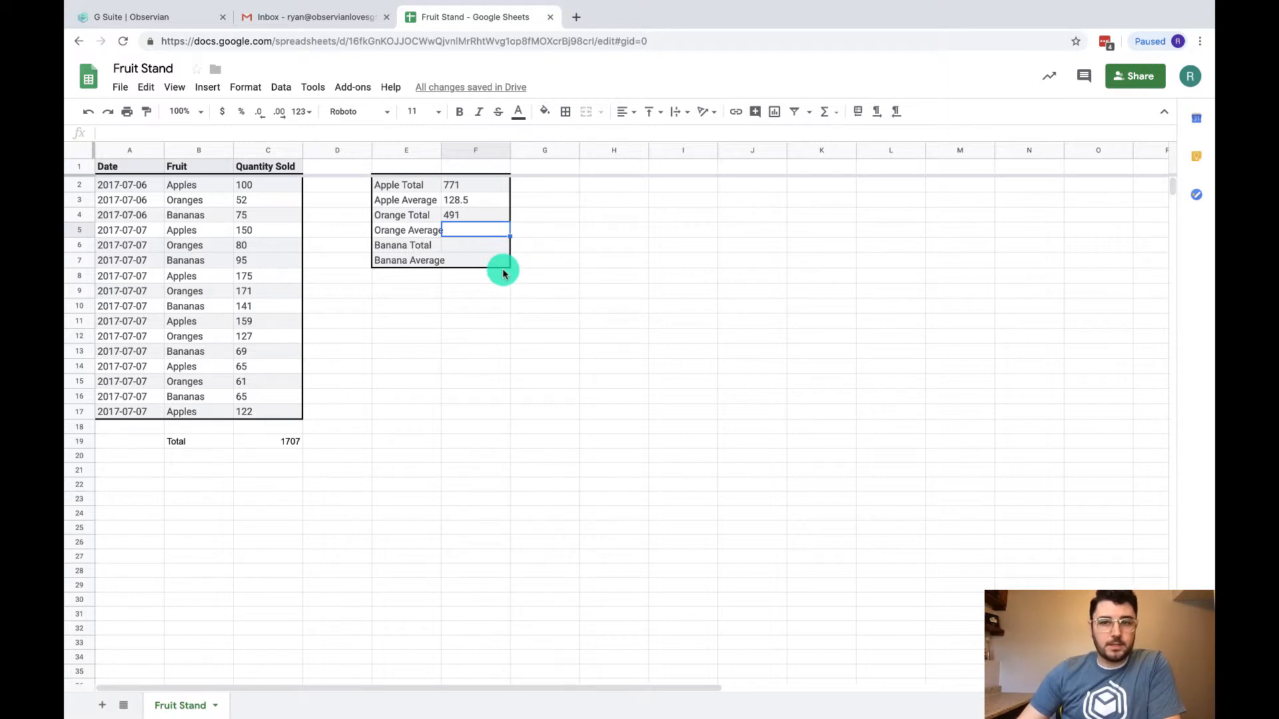
{"action": "left_click", "coordinate": [836, 114]}
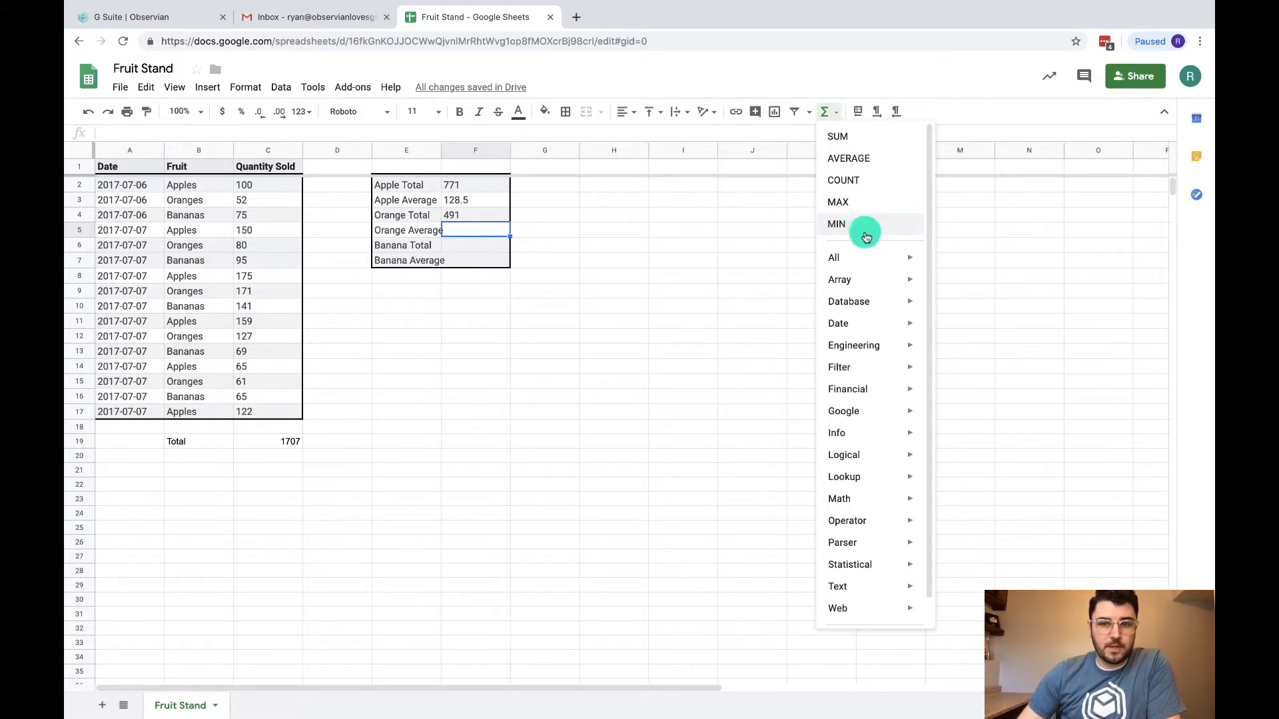
{"action": "mouse_move", "coordinate": [876, 304]}
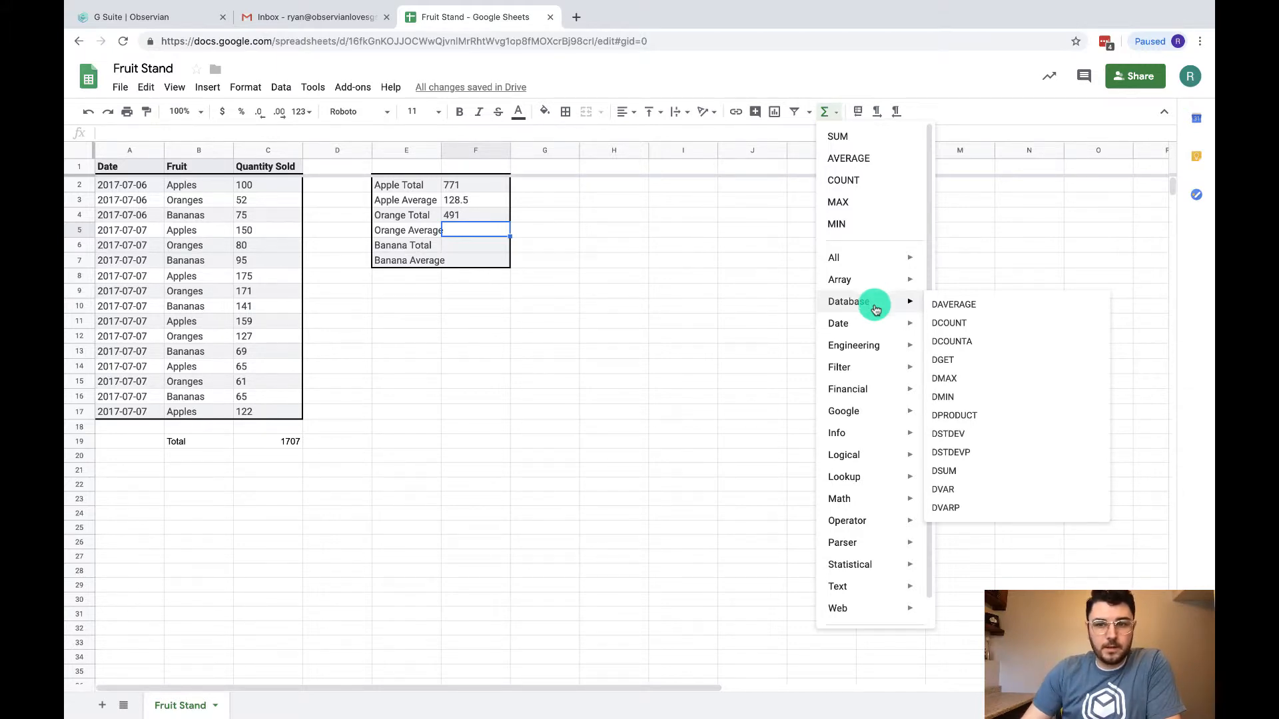
{"action": "mouse_move", "coordinate": [879, 353]}
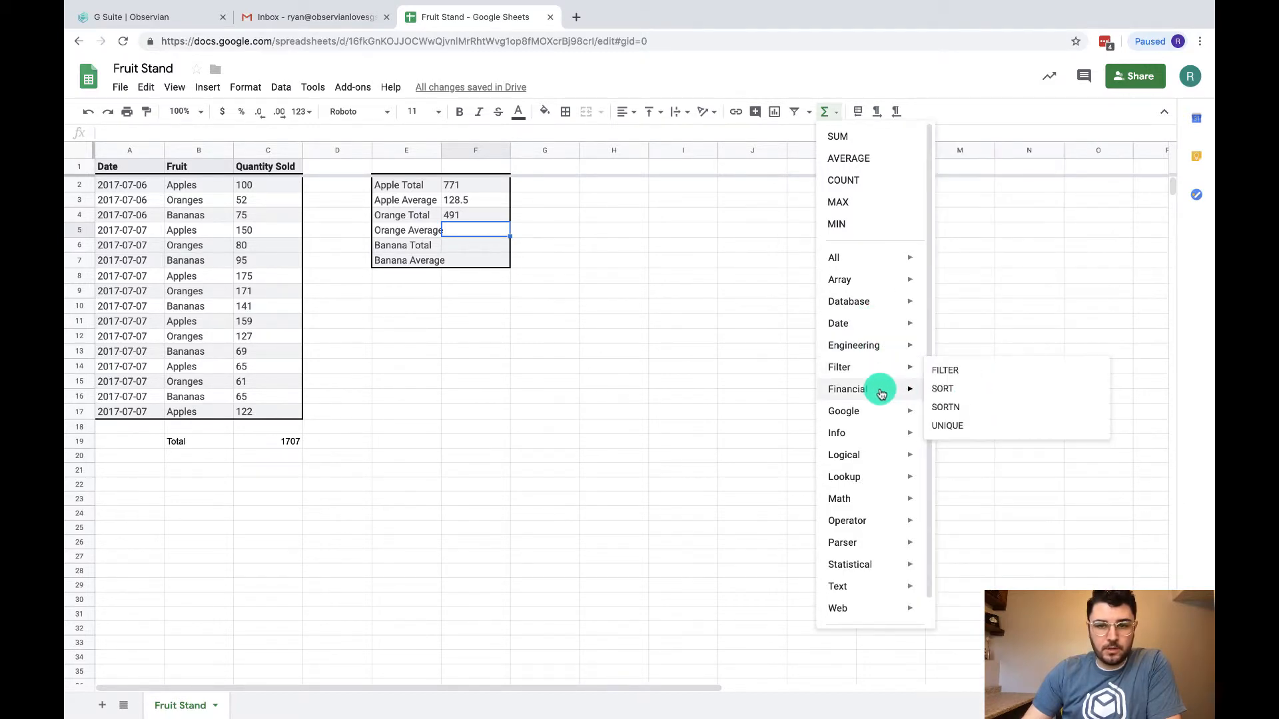
{"action": "mouse_move", "coordinate": [880, 392]}
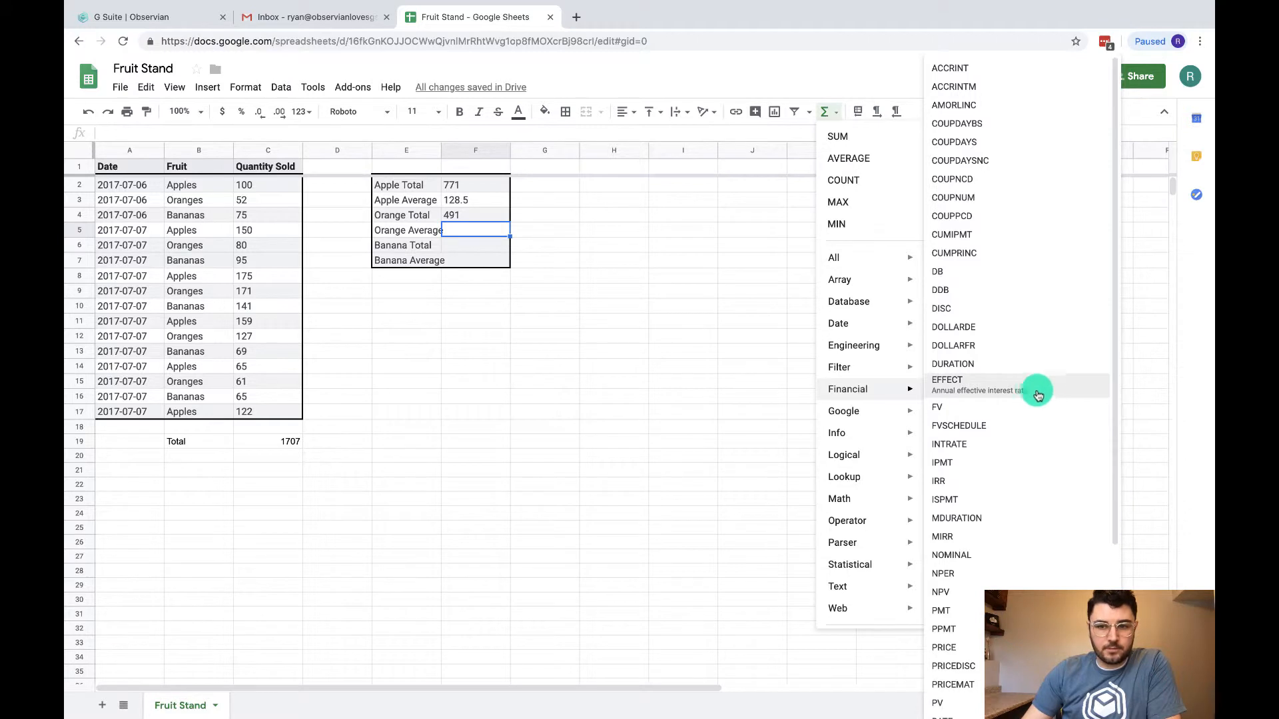
{"action": "left_click_drag", "start_coordinate": [1110, 401], "coordinate": [1162, 566]}
{"action": "mouse_move", "coordinate": [876, 459]}
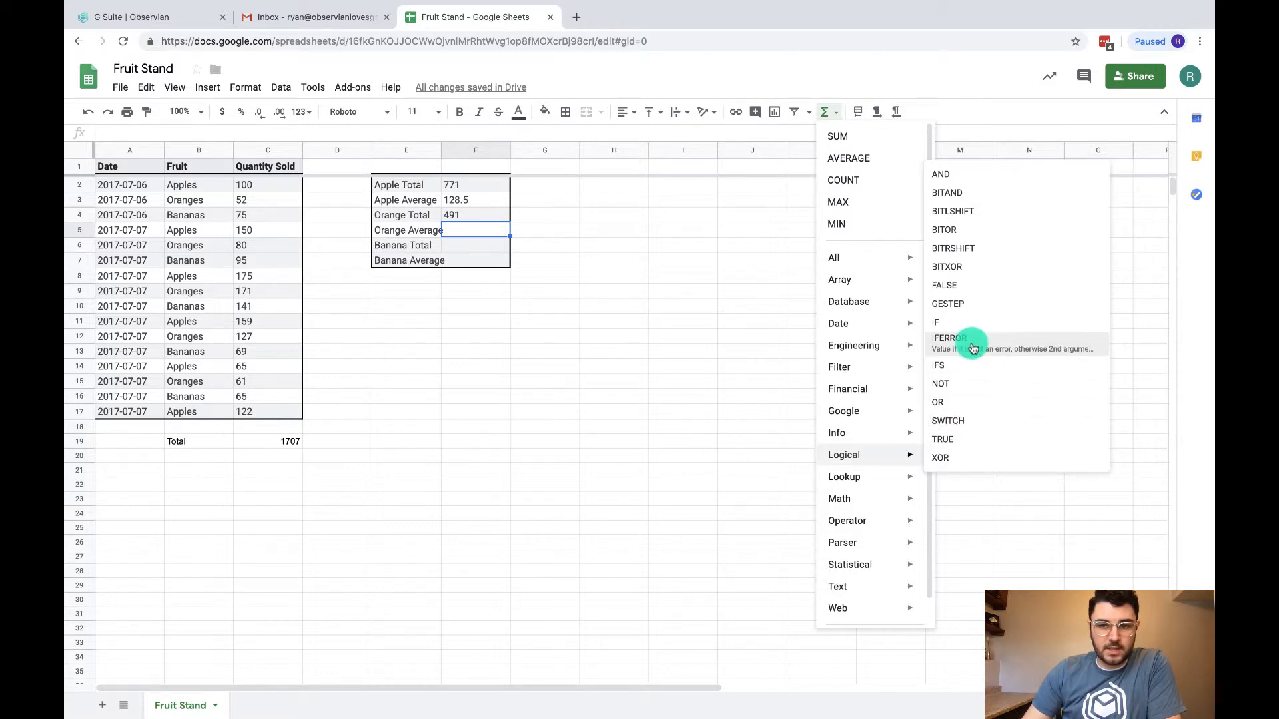
{"action": "mouse_move", "coordinate": [868, 493]}
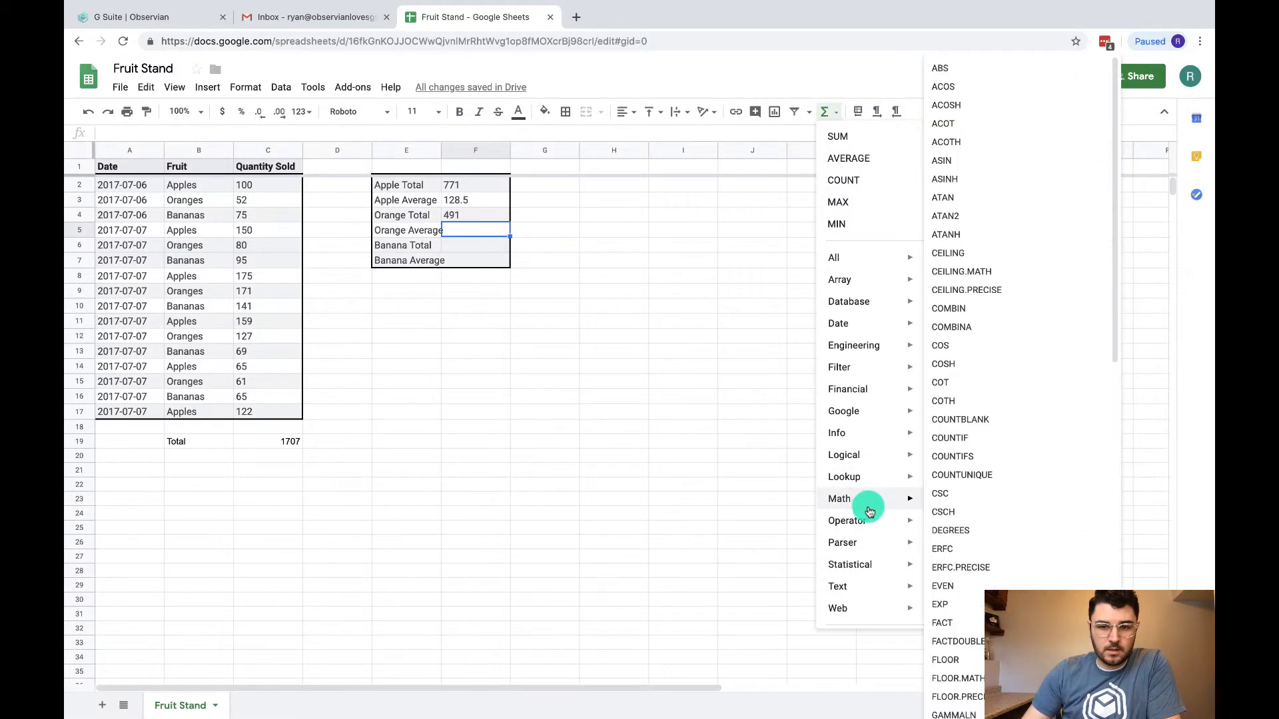
{"action": "mouse_move", "coordinate": [856, 566]}
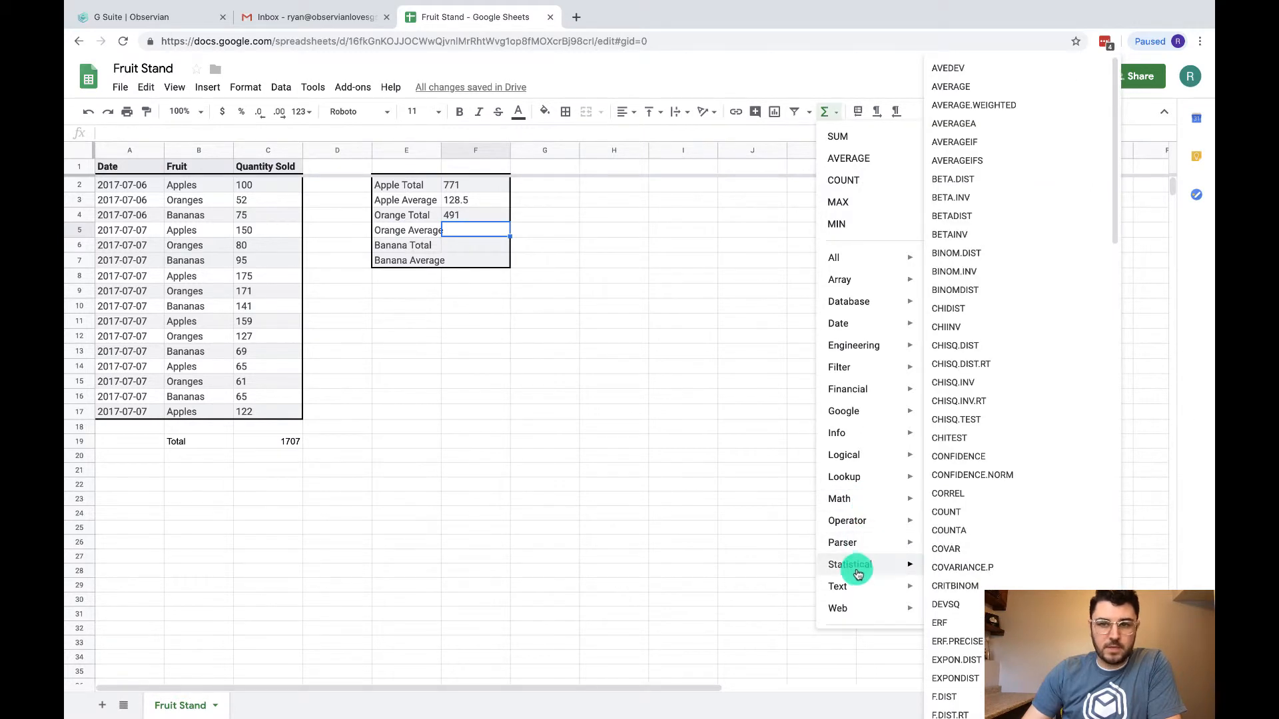
{"action": "left_click", "coordinate": [669, 322]}
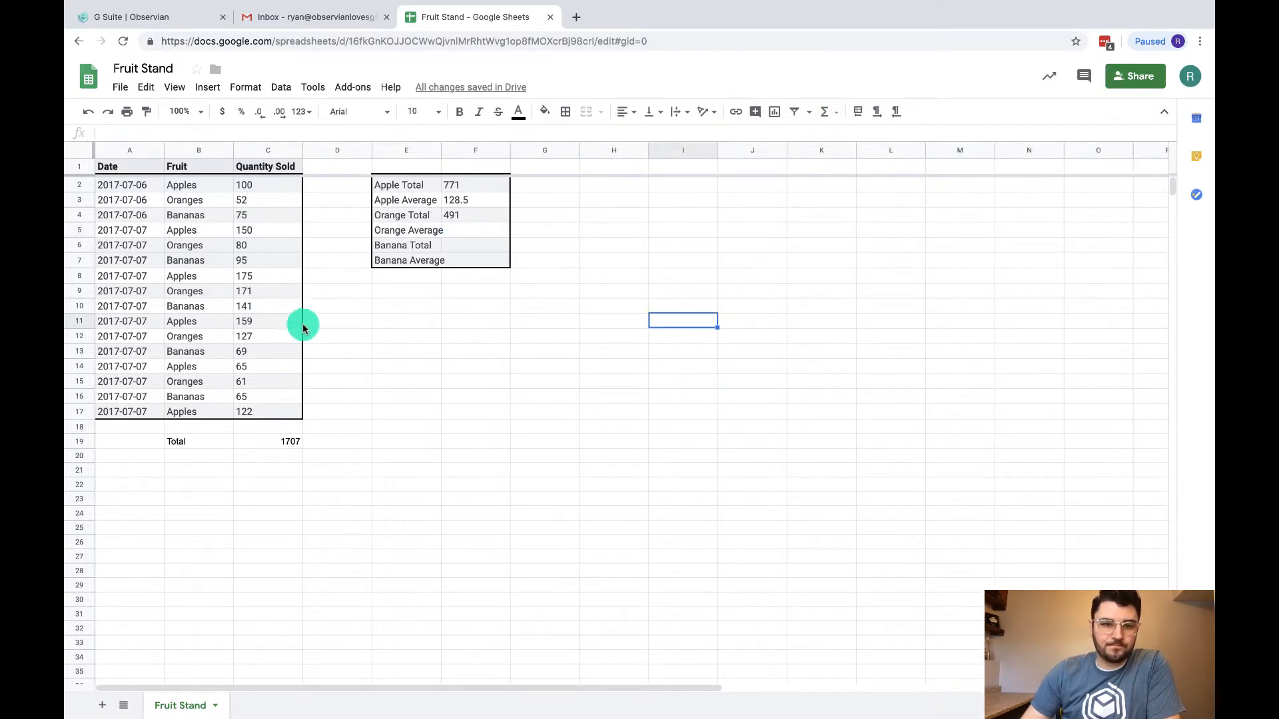
Insert the suggested bar chart for E2:F7 from Explore and place it just below the fruit summary table.
{"action": "left_click", "coordinate": [399, 336]}
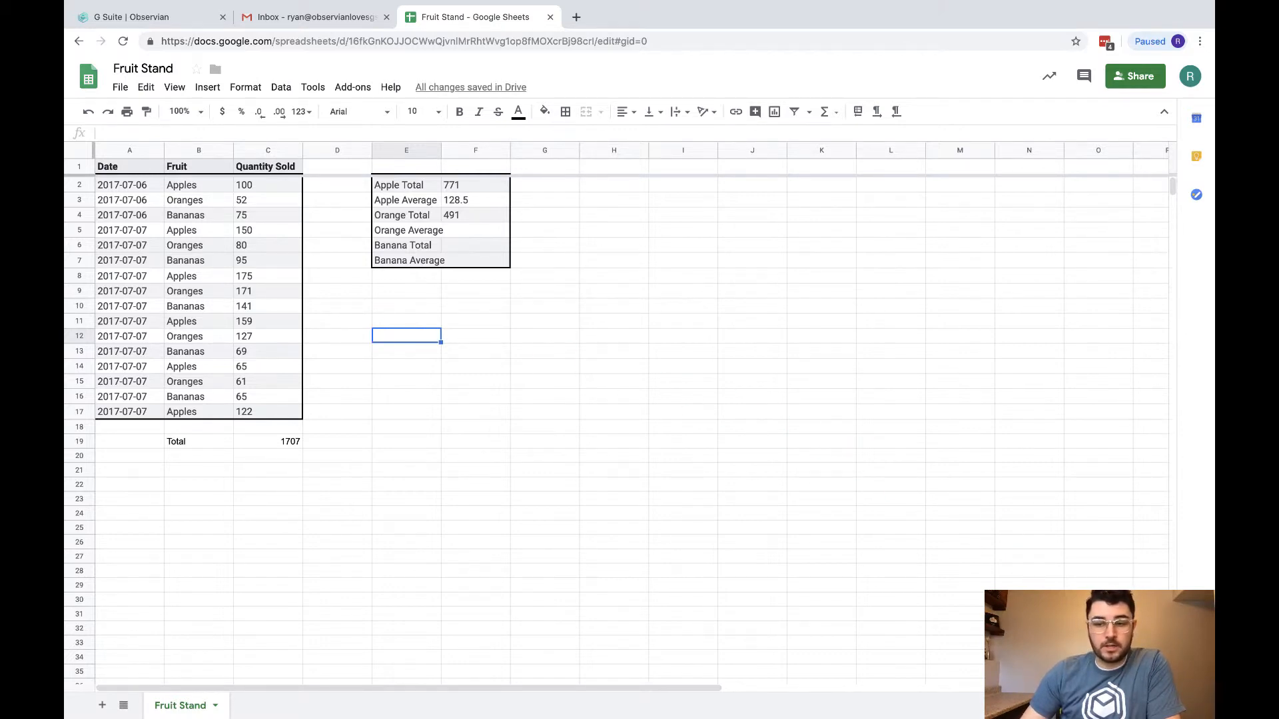
{"action": "left_click", "coordinate": [1140, 705]}
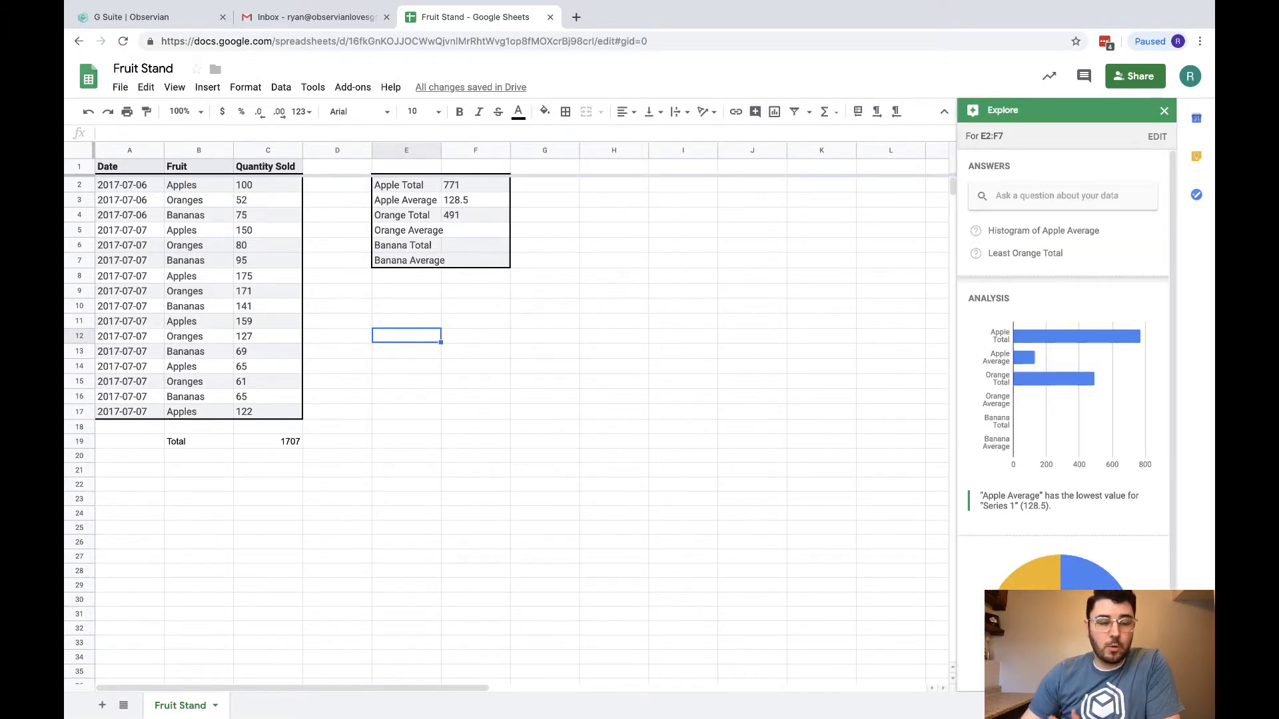
{"action": "mouse_move", "coordinate": [1137, 518]}
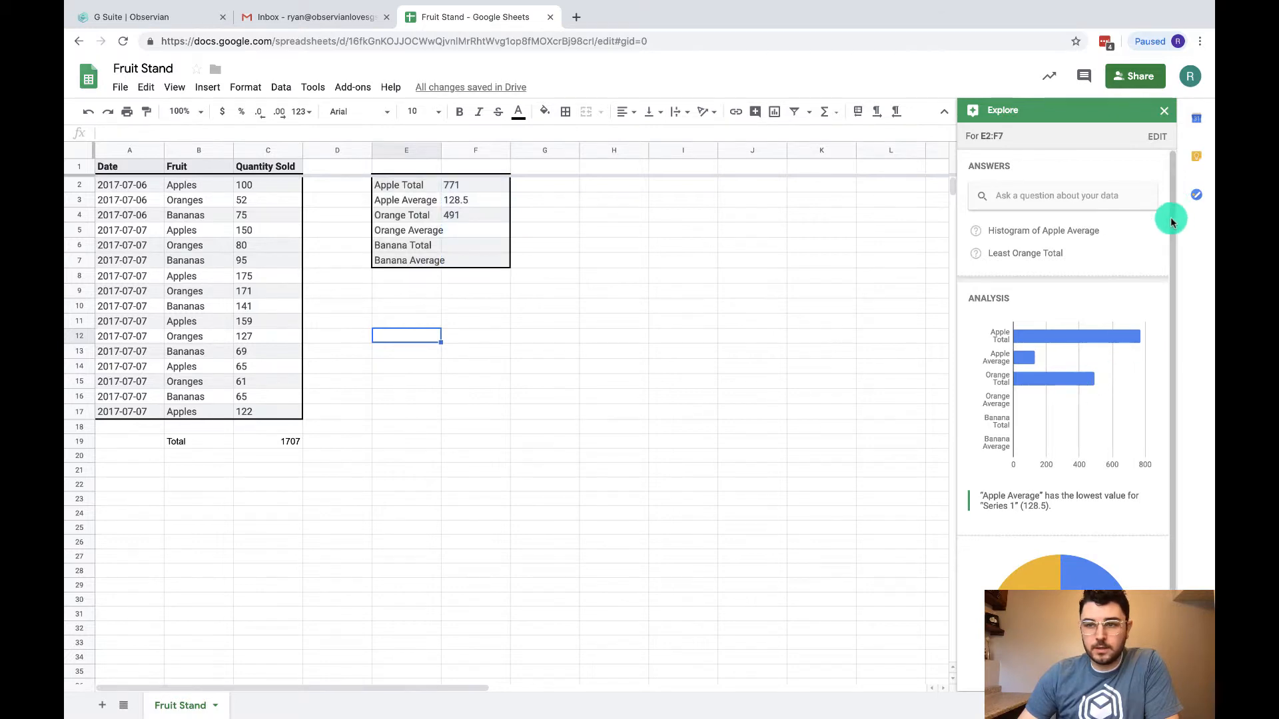
{"action": "mouse_move", "coordinate": [1169, 218]}
{"action": "left_mouse_down"}
{"action": "mouse_move", "coordinate": [1170, 290]}
{"action": "mouse_move", "coordinate": [1171, 213]}
{"action": "left_mouse_up"}
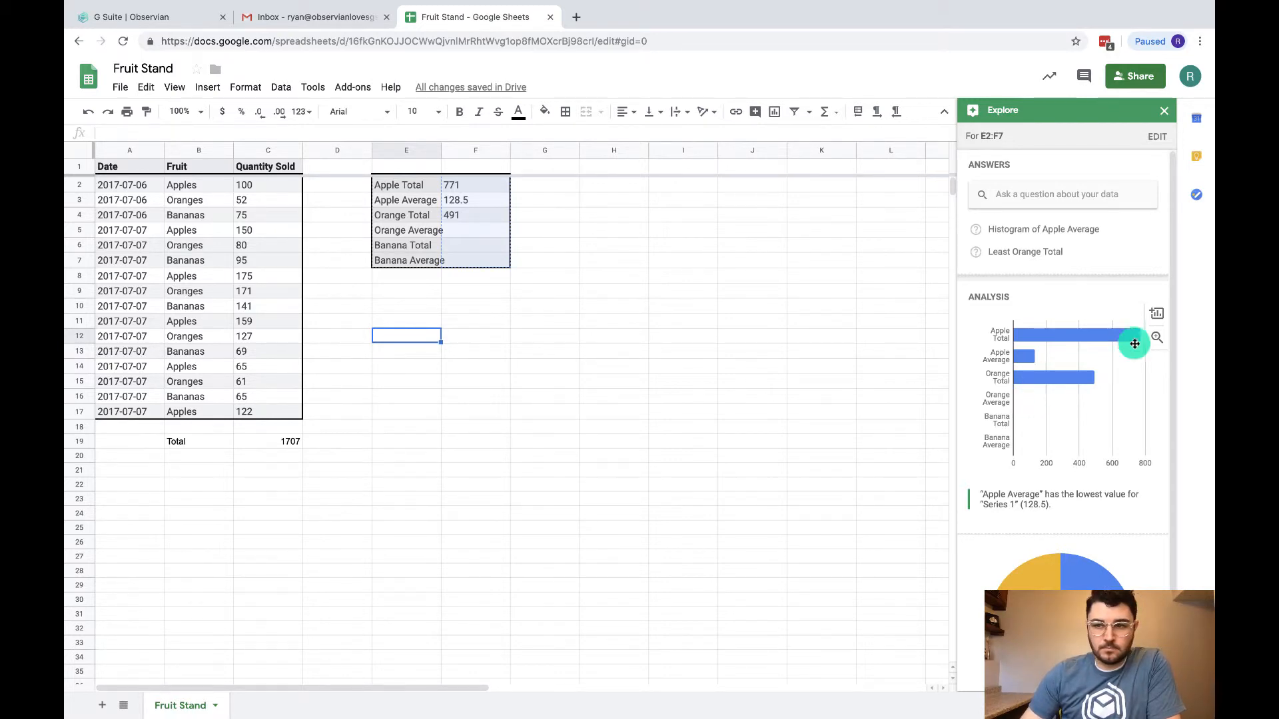
{"action": "left_click", "coordinate": [1157, 313]}
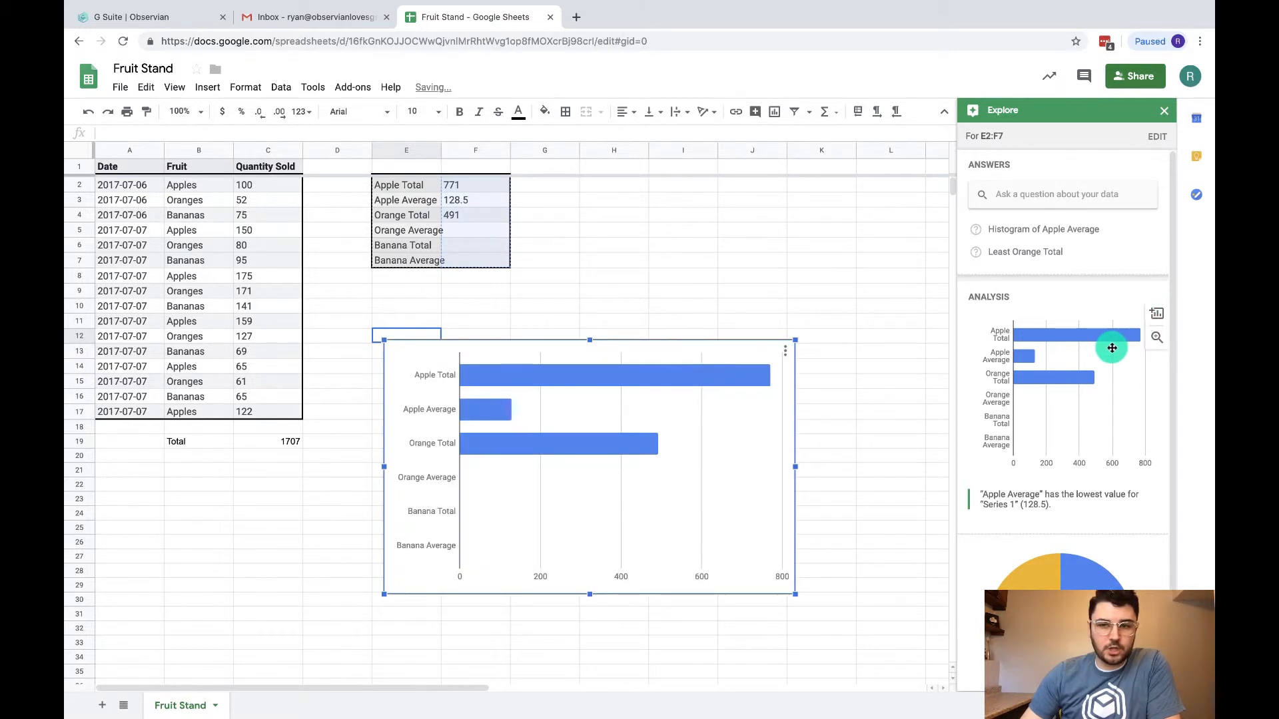
{"action": "left_click_drag", "start_coordinate": [519, 351], "coordinate": [504, 306]}
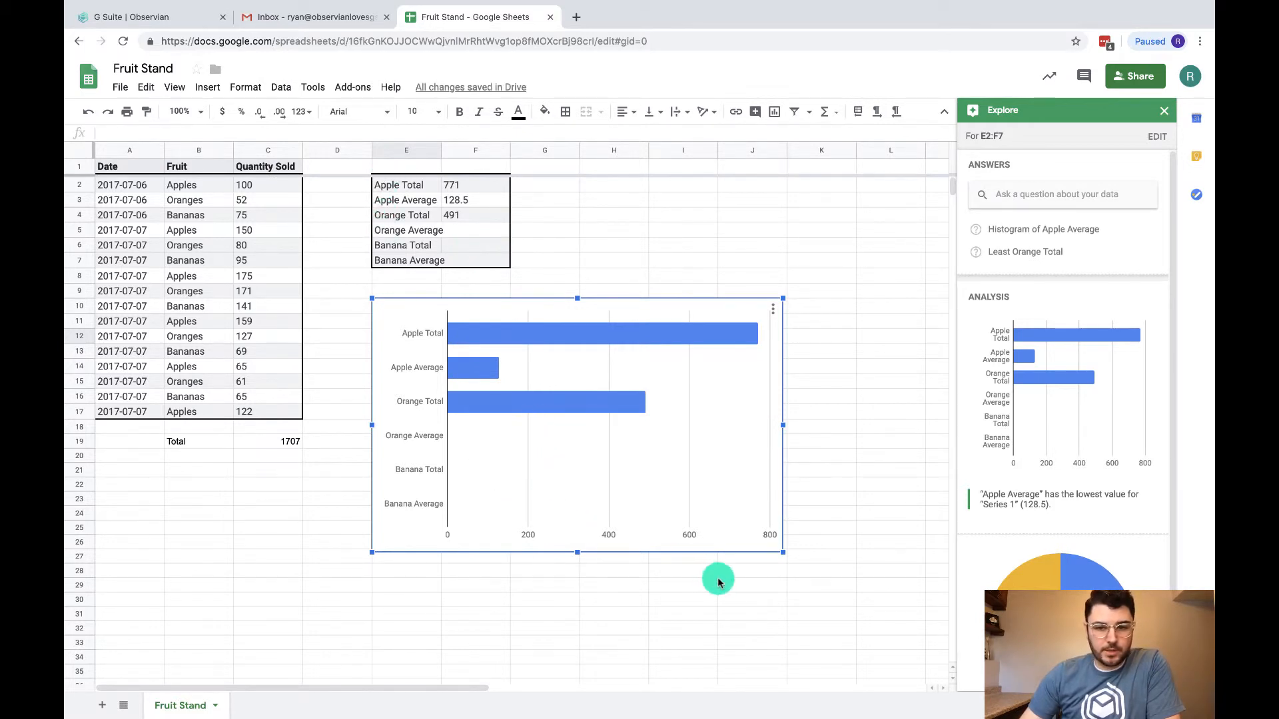
Enter 500 as the Orange Average in cell F5.
{"action": "left_click", "coordinate": [481, 232]}
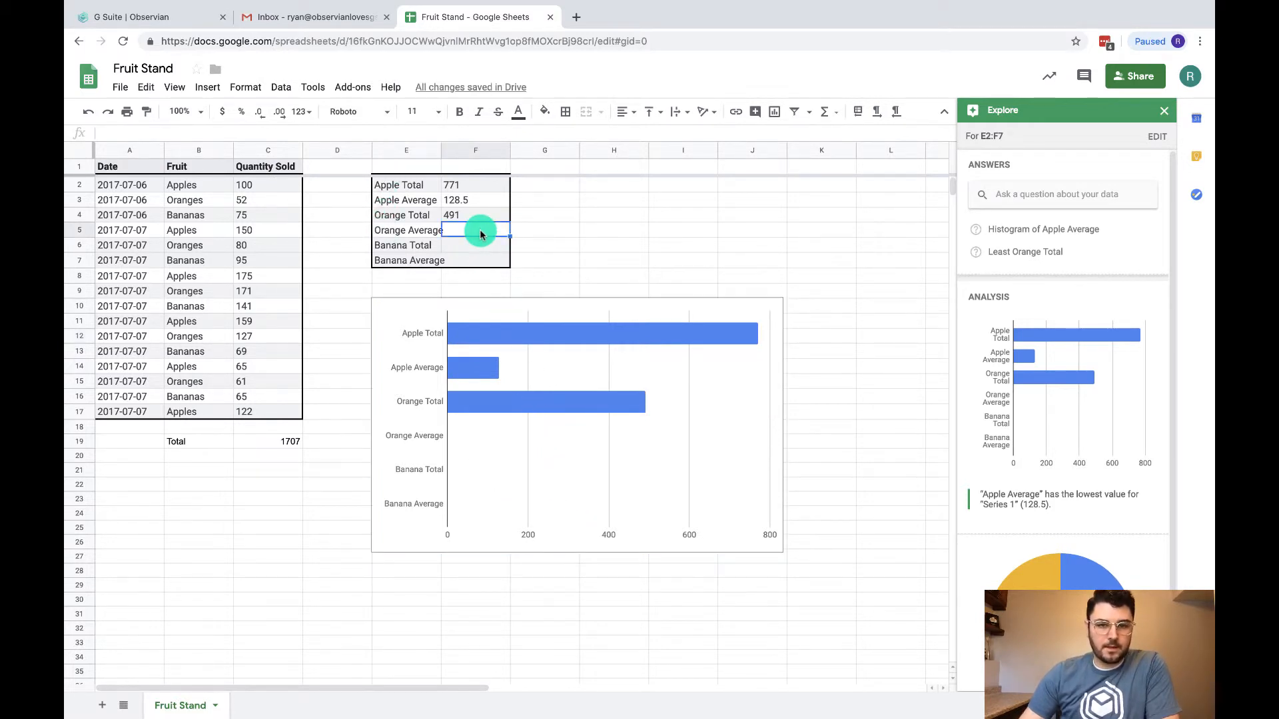
{"action": "type", "text": "500"}
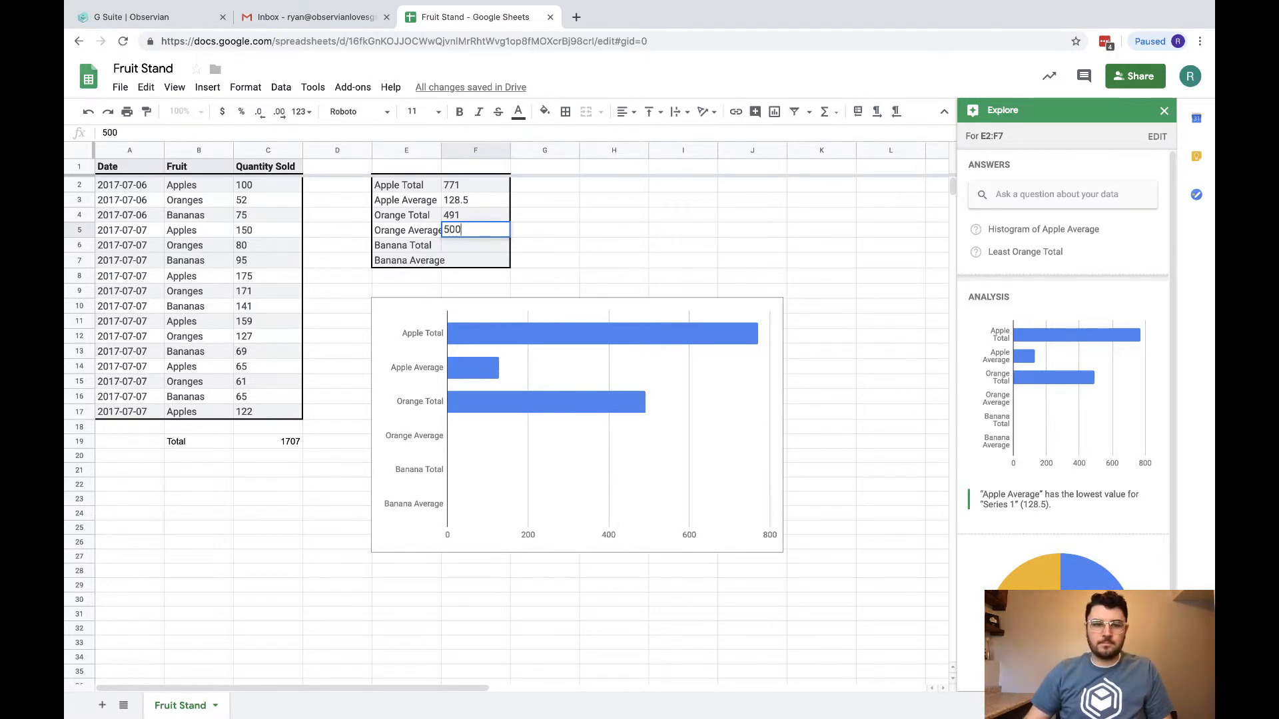
{"action": "key", "text": "Return"}
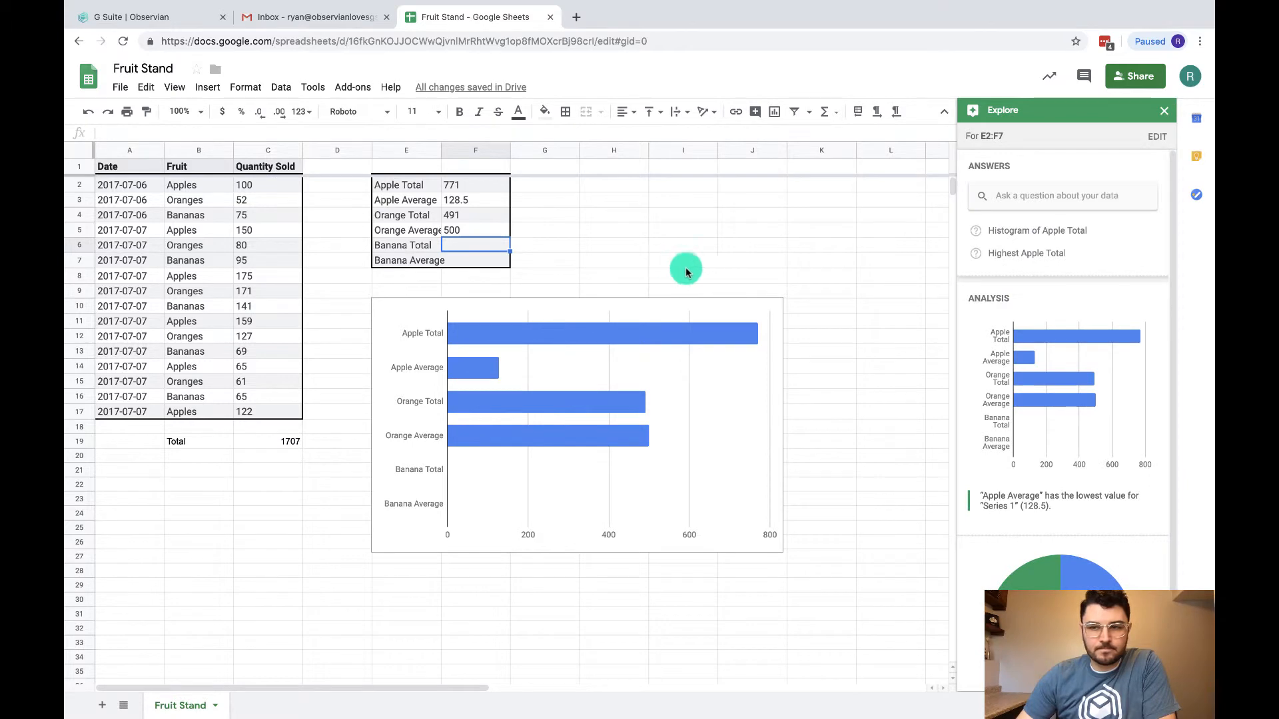
Close Explore and delete the bar chart below the summary table.
{"action": "left_click", "coordinate": [1163, 111]}
{"action": "left_click", "coordinate": [705, 390]}
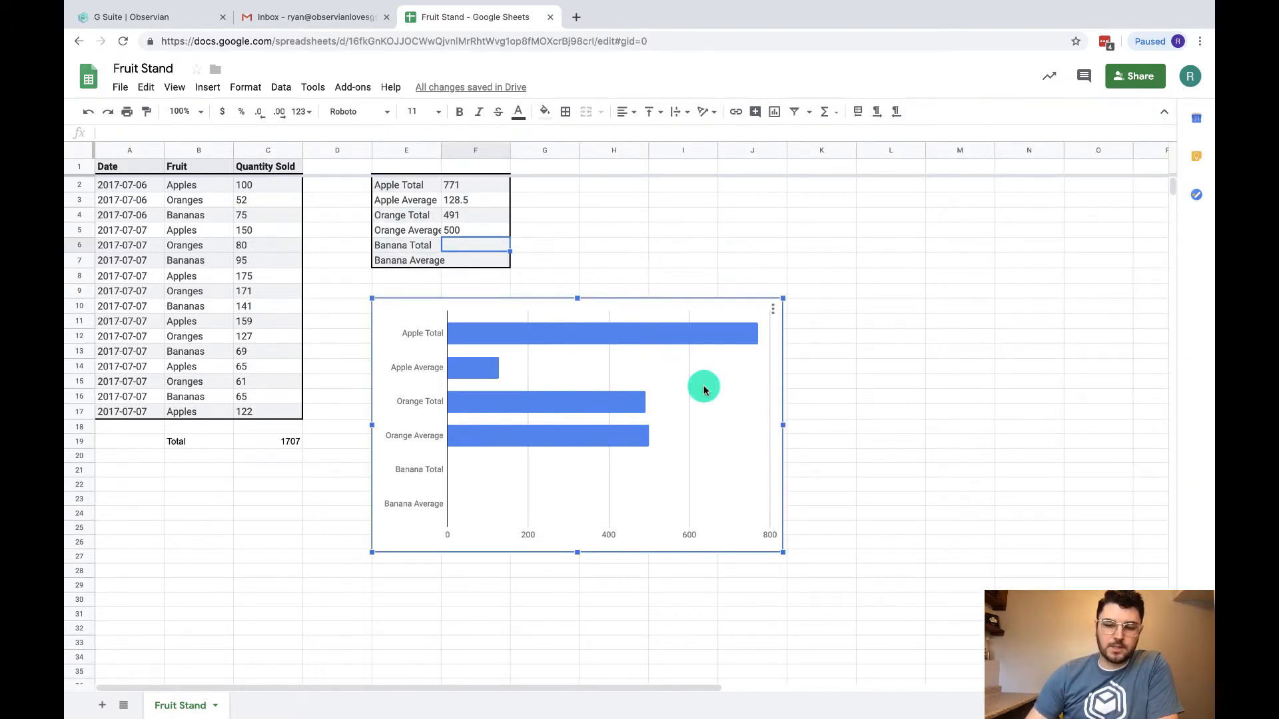
{"action": "key", "text": "Delete"}
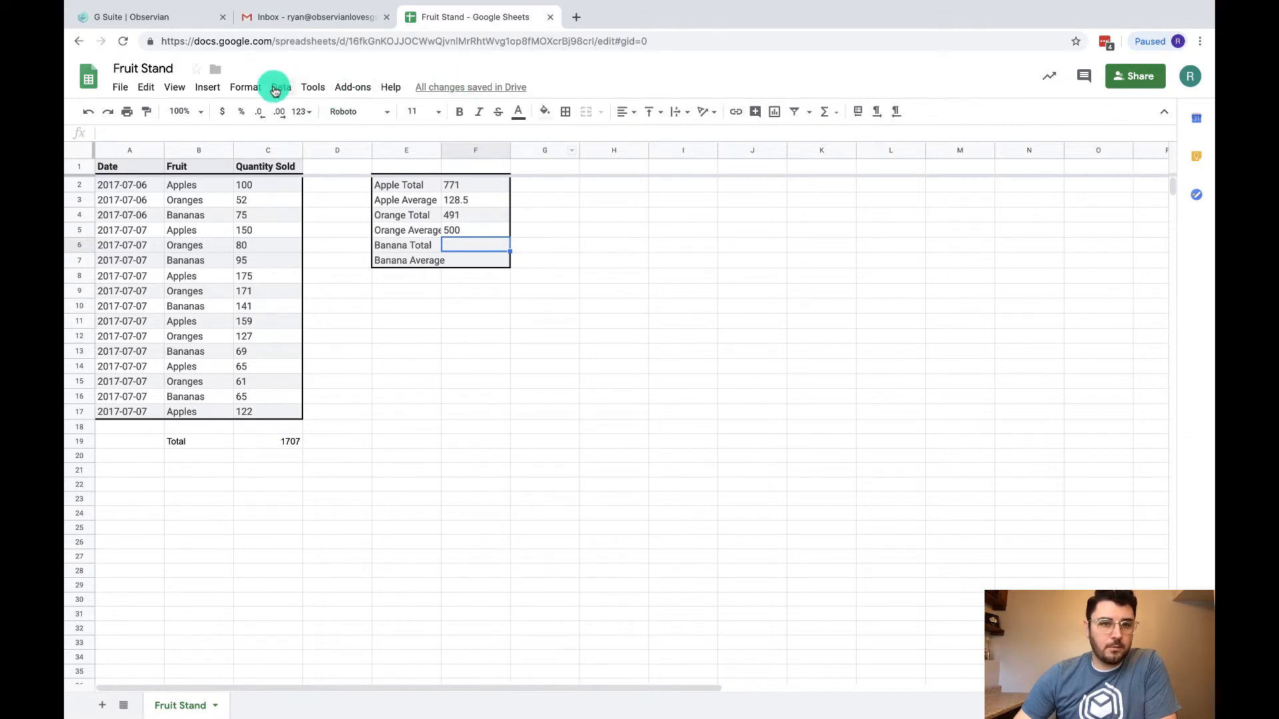
Start a protected range in the Fruit Stand sheet covering the fruit sales data A2:C17.
{"action": "left_click", "coordinate": [324, 91]}
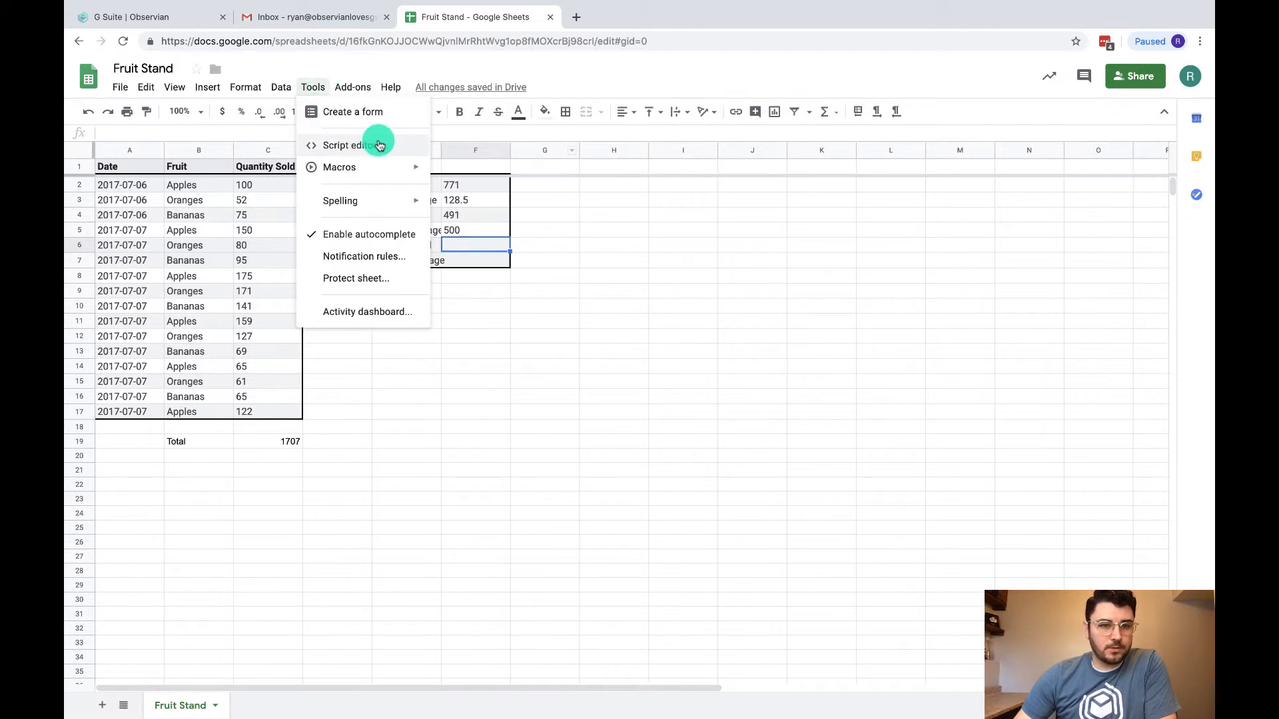
{"action": "mouse_move", "coordinate": [342, 180]}
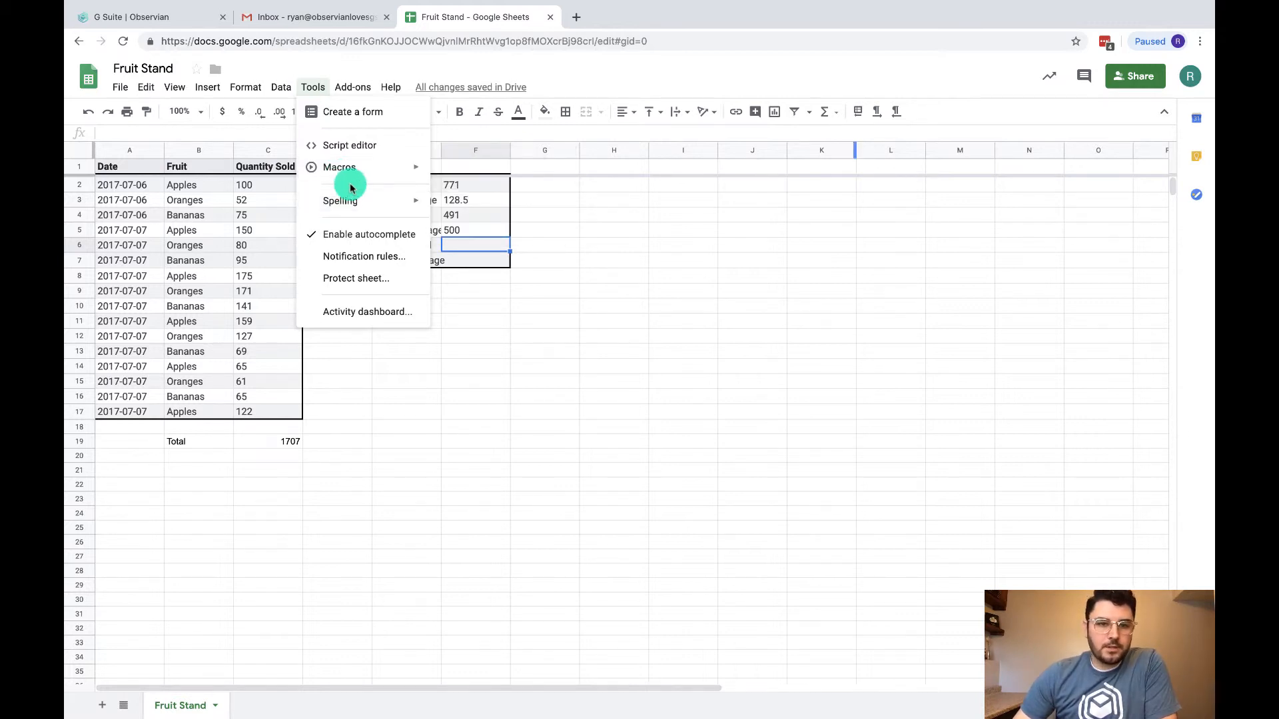
{"action": "left_click", "coordinate": [353, 287]}
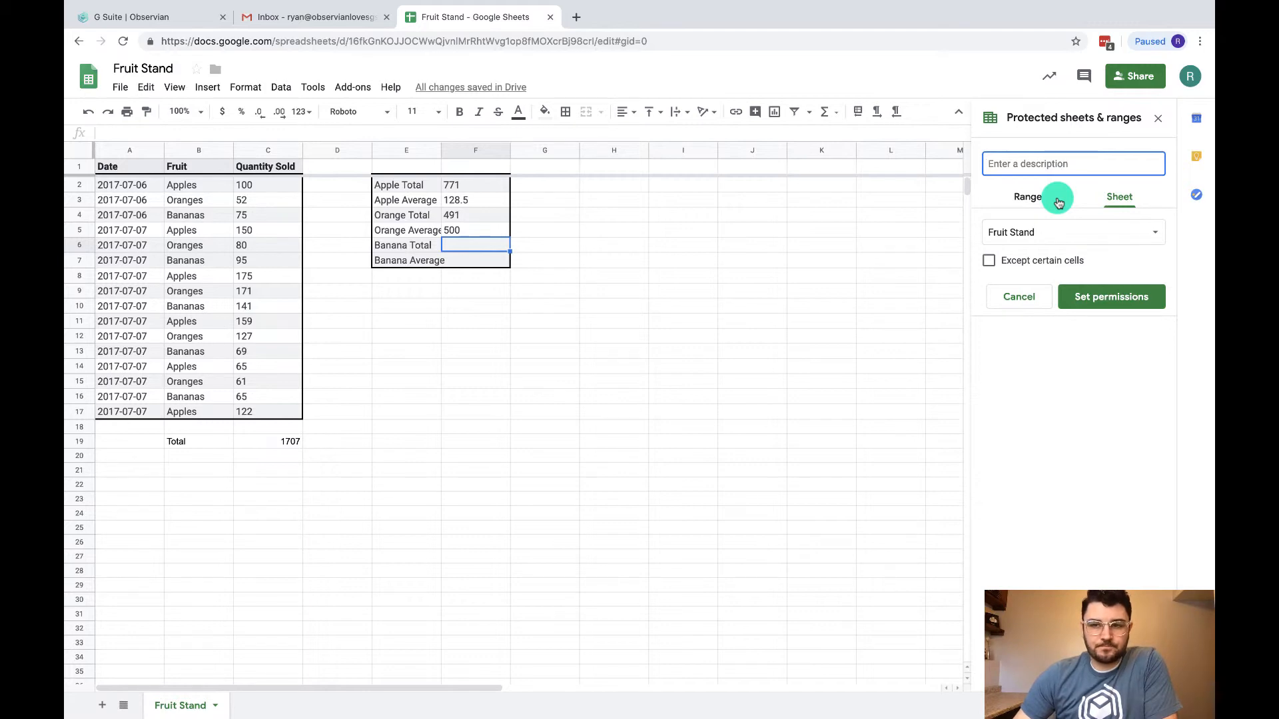
{"action": "left_click", "coordinate": [1026, 204]}
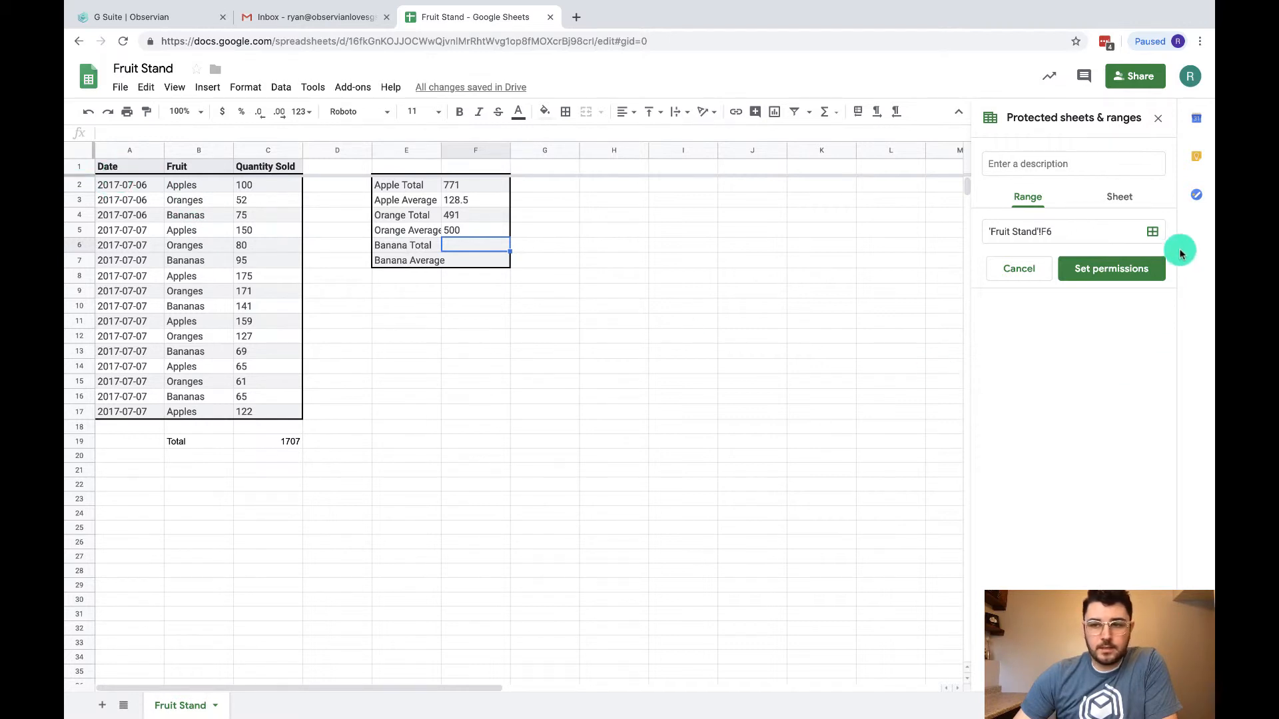
{"action": "left_click", "coordinate": [1152, 232]}
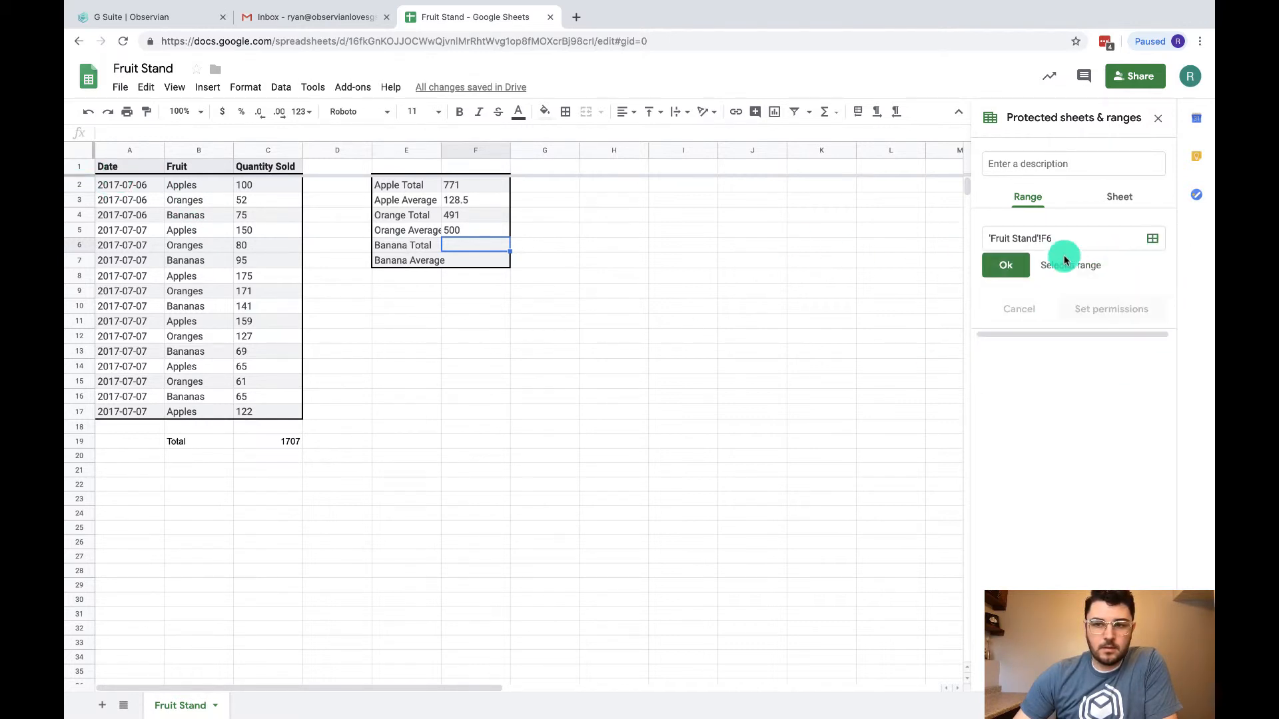
{"action": "left_click", "coordinate": [1153, 238]}
{"action": "left_click", "coordinate": [1153, 240]}
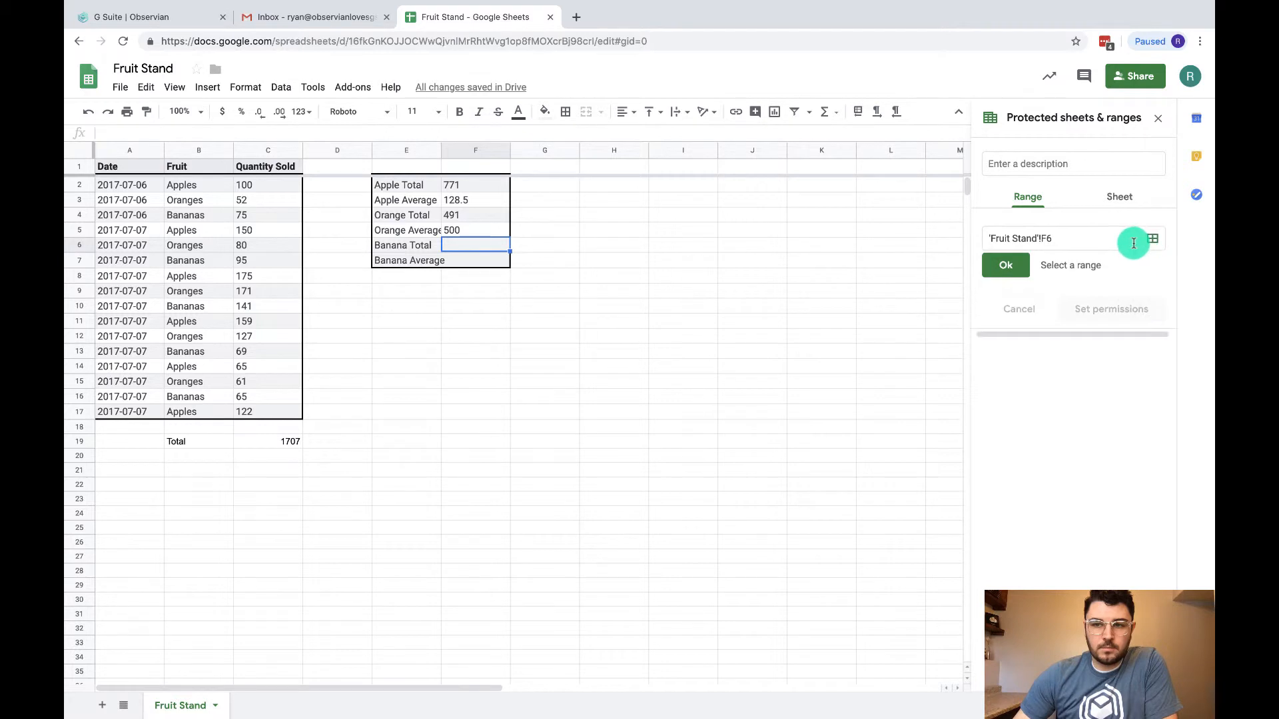
{"action": "left_click", "coordinate": [1019, 240]}
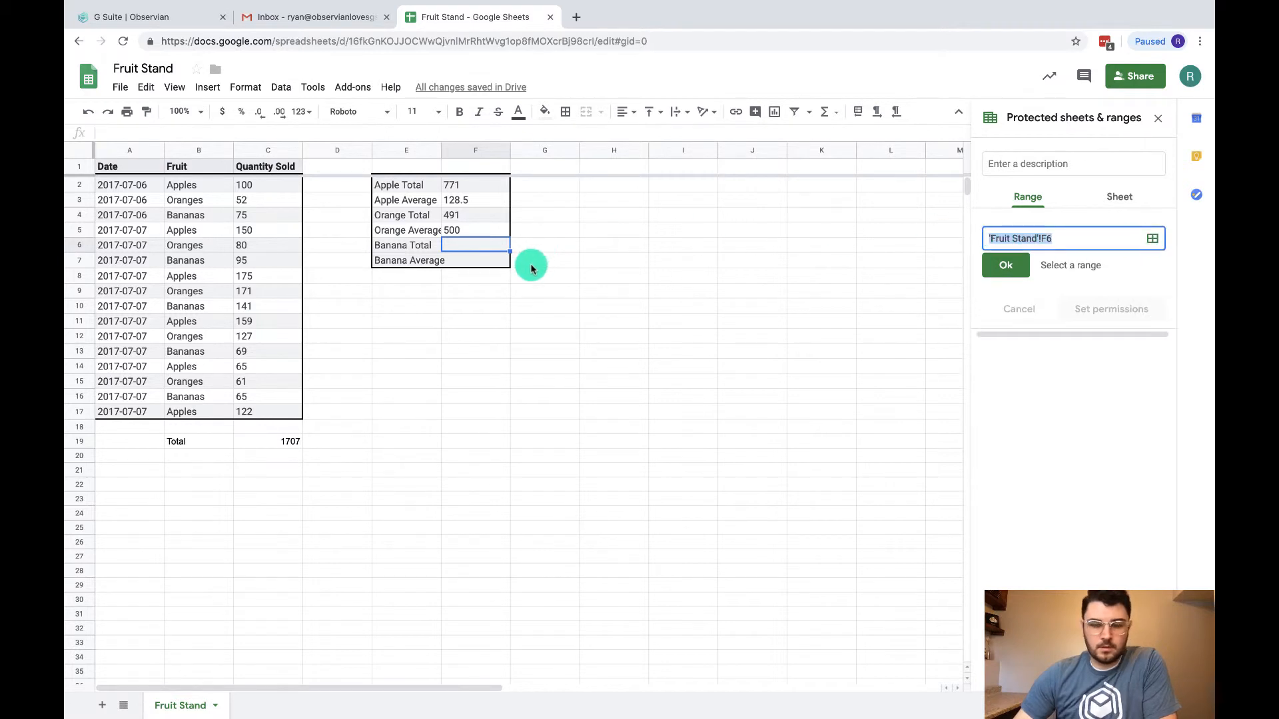
{"action": "key", "text": "BackSpace"}
{"action": "left_click", "coordinate": [114, 185]}
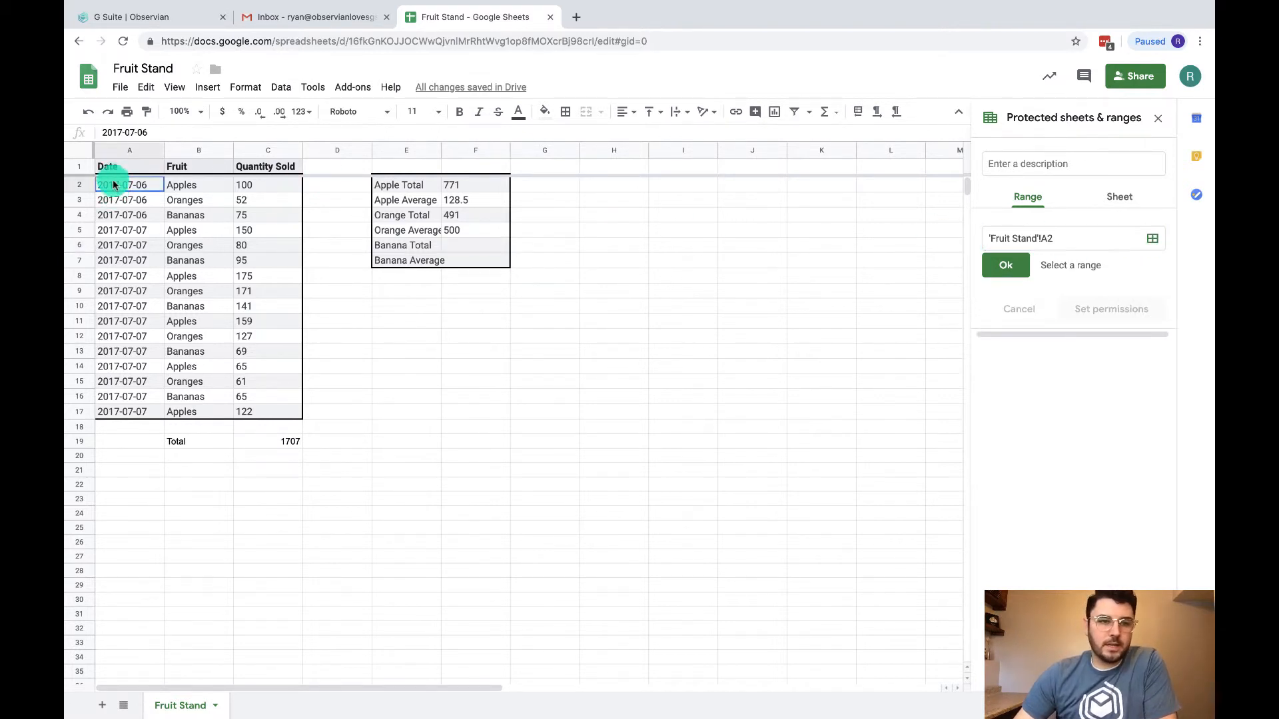
{"action": "left_click_drag", "start_coordinate": [113, 185], "coordinate": [273, 414]}
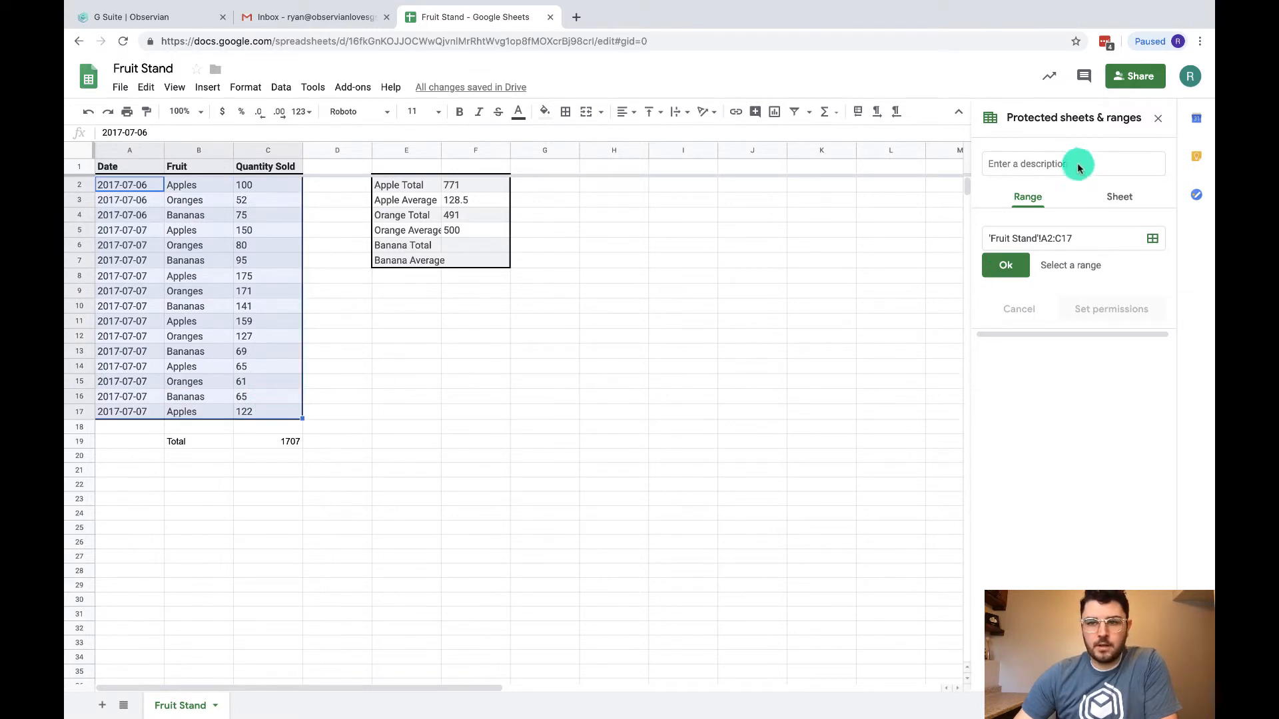
{"action": "left_click", "coordinate": [1009, 265]}
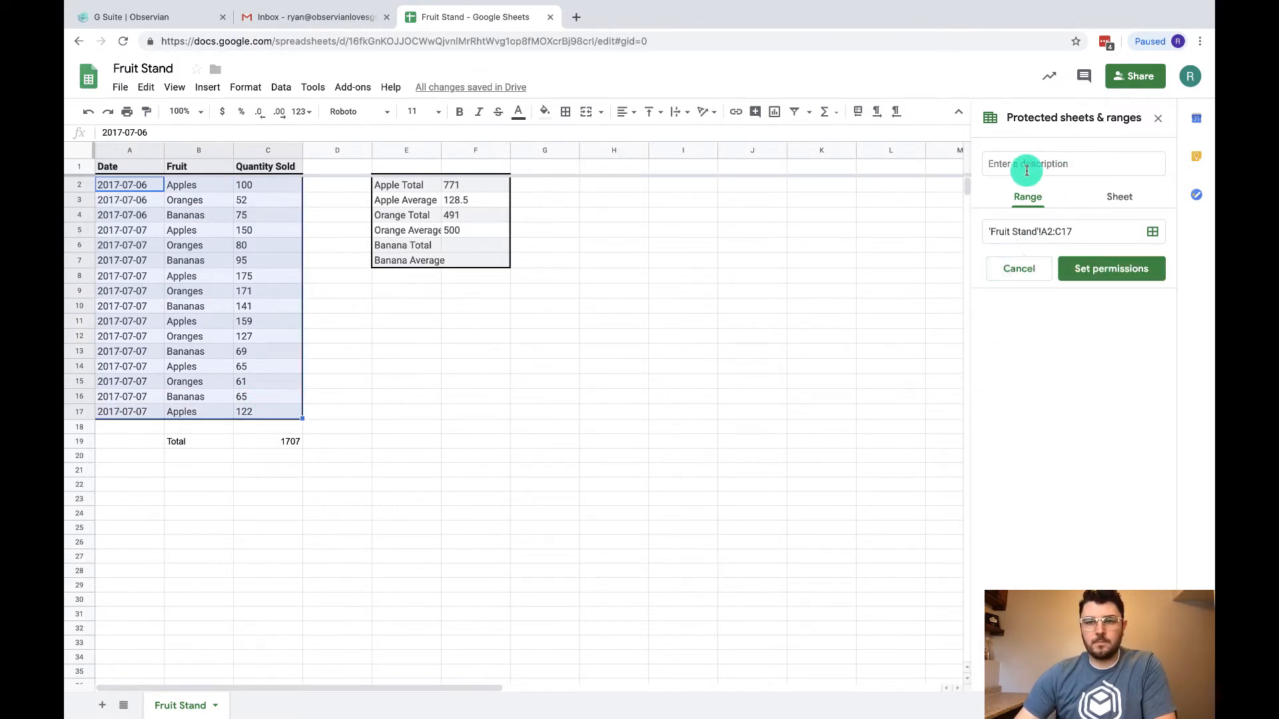
Describe the protected range as "Data", restrict its editing to the owner by removing the other editor, and close the protection settings.
{"action": "left_click", "coordinate": [1026, 170]}
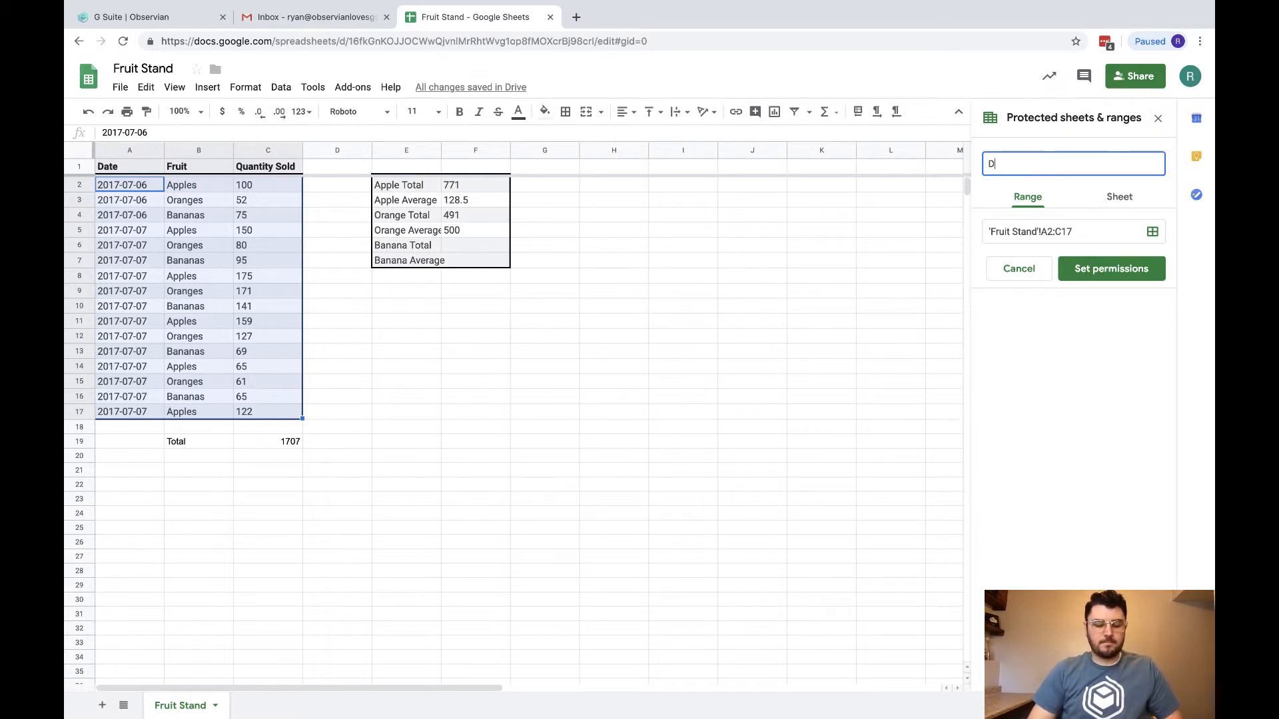
{"action": "type", "text": "Data"}
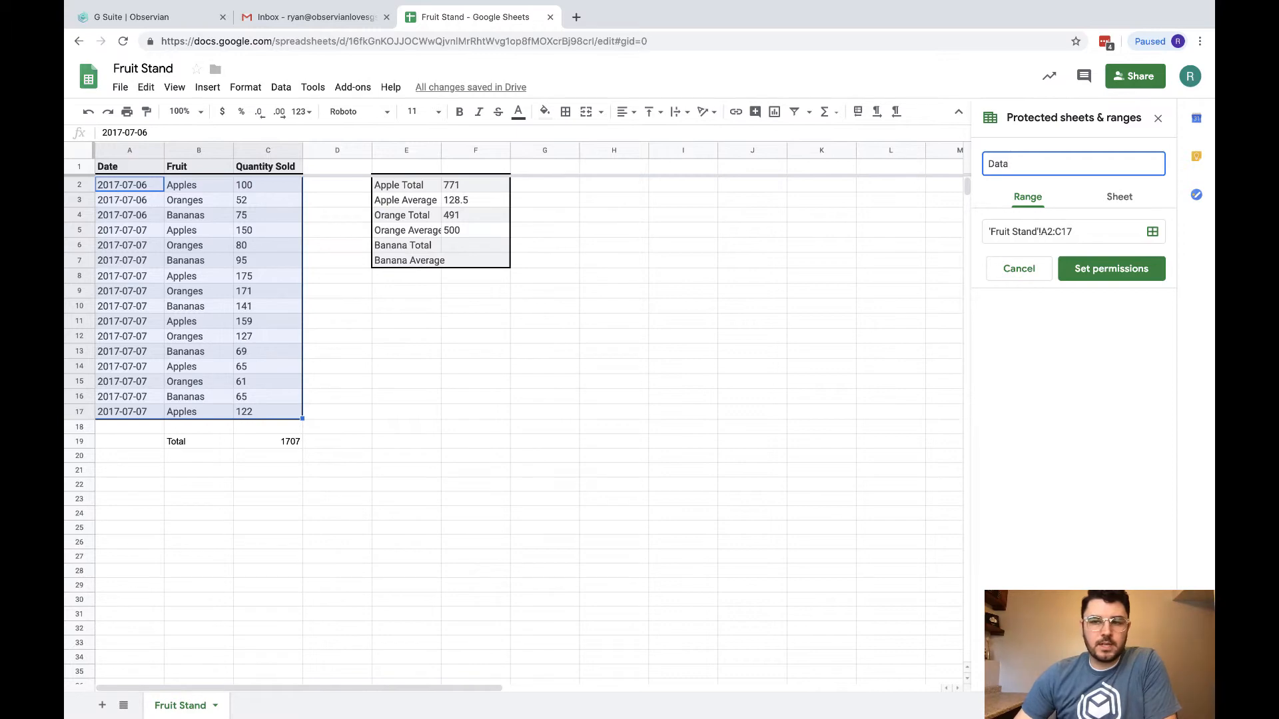
{"action": "left_click", "coordinate": [1114, 269]}
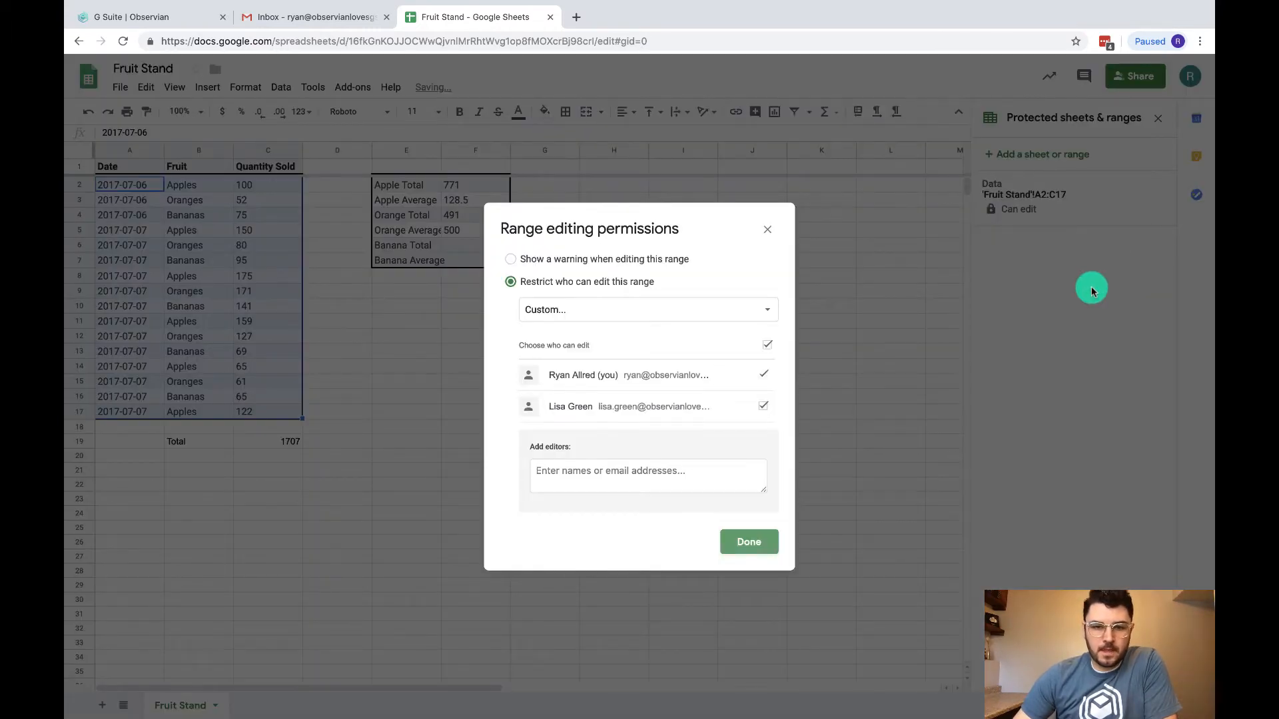
{"action": "left_click", "coordinate": [767, 407]}
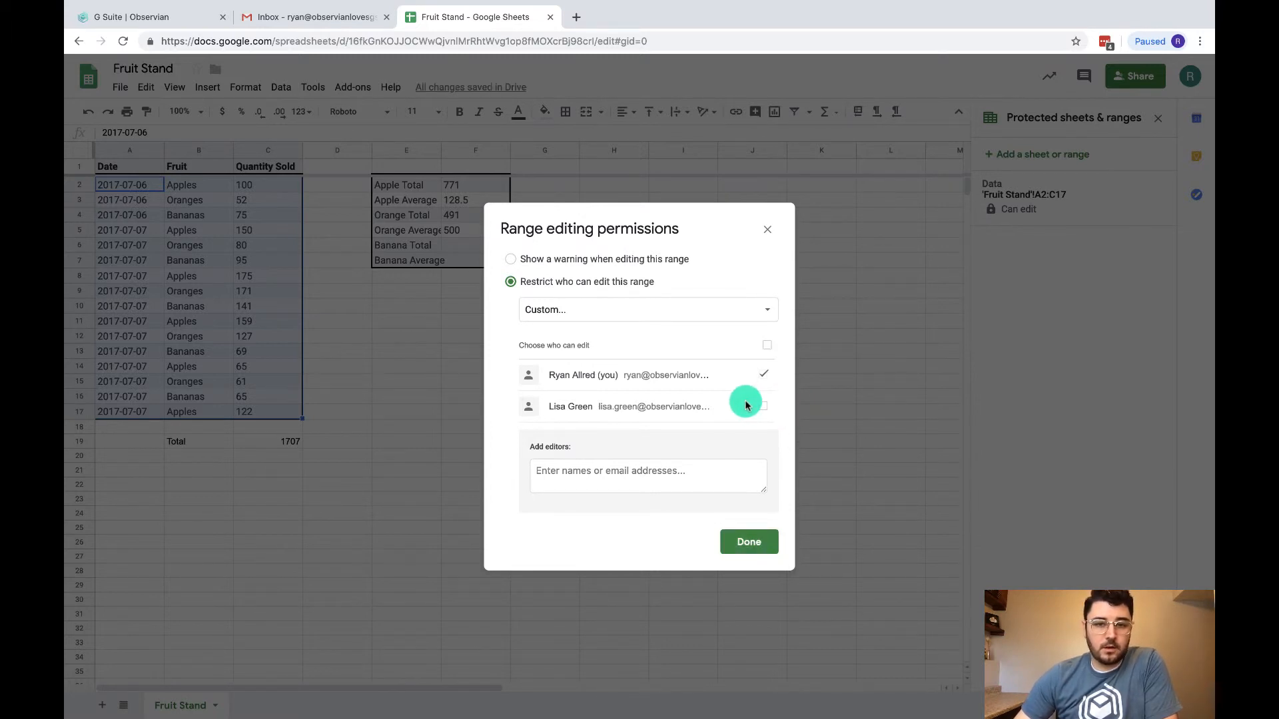
{"action": "left_click", "coordinate": [734, 545]}
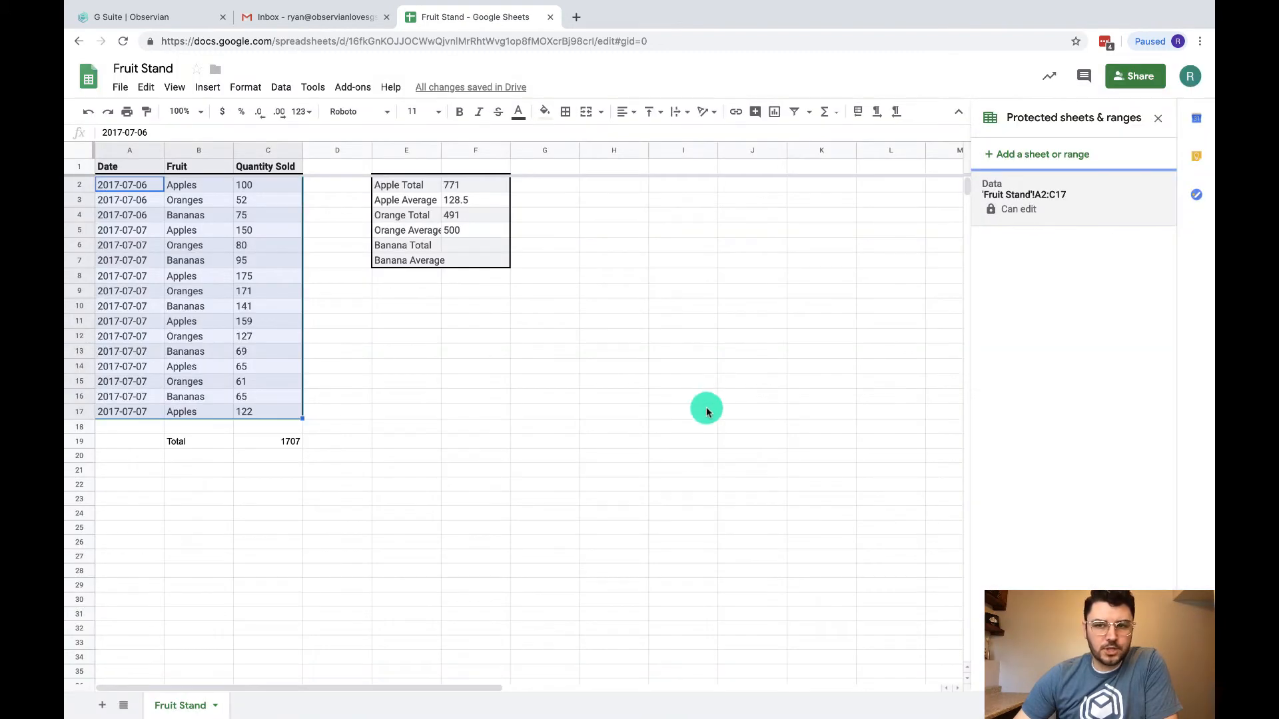
{"action": "left_click", "coordinate": [1010, 156]}
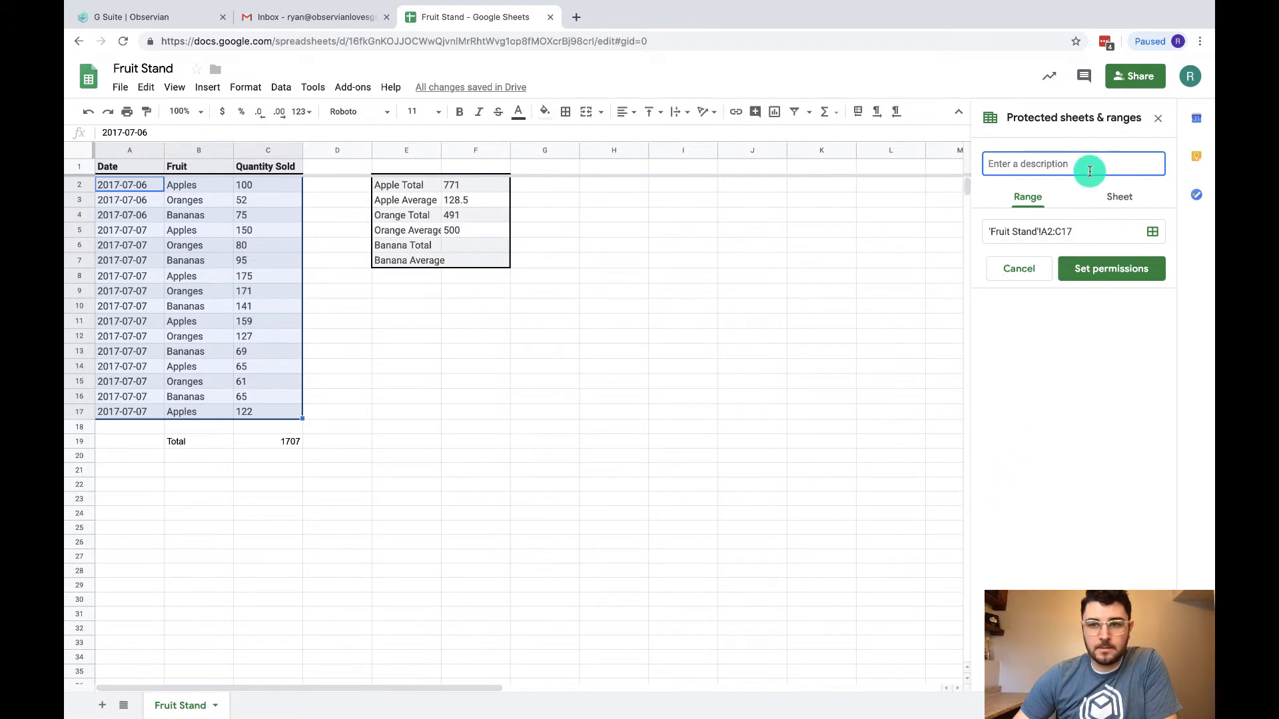
{"action": "left_click", "coordinate": [1155, 120]}
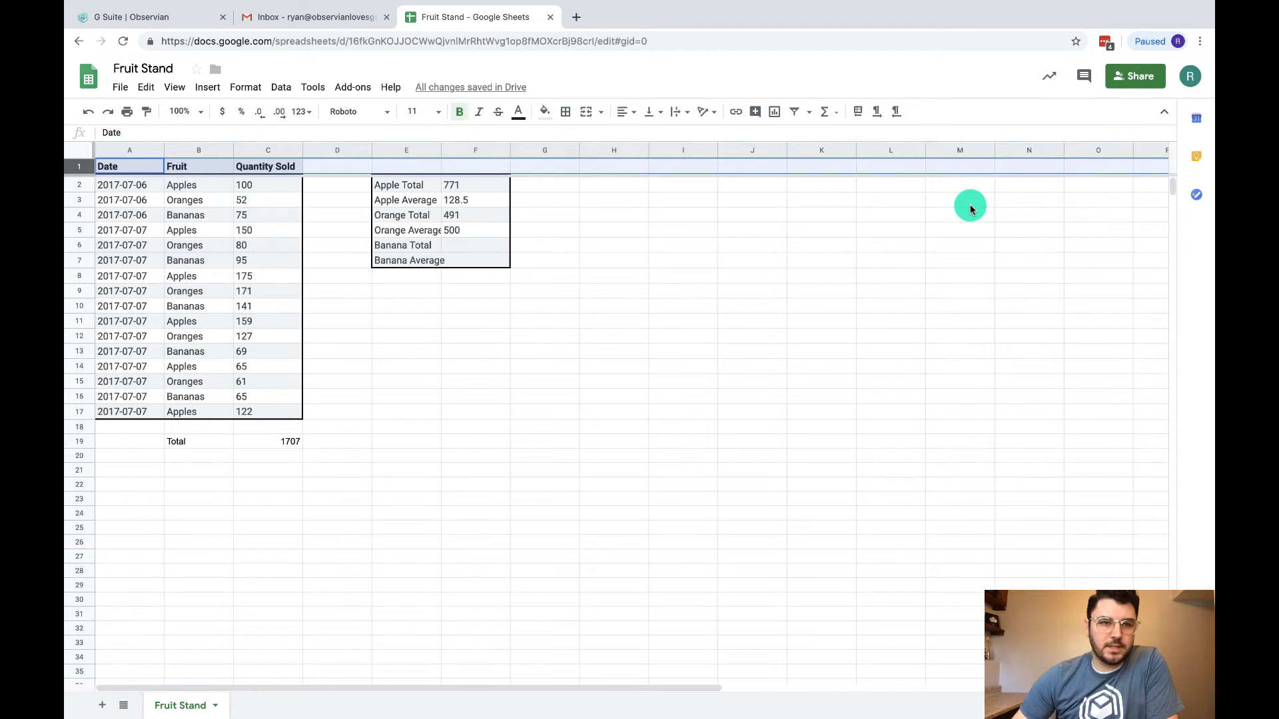
Freeze 1 row so the header row stays in place, and check it by scrolling through the sheet.
{"action": "left_click", "coordinate": [206, 88]}
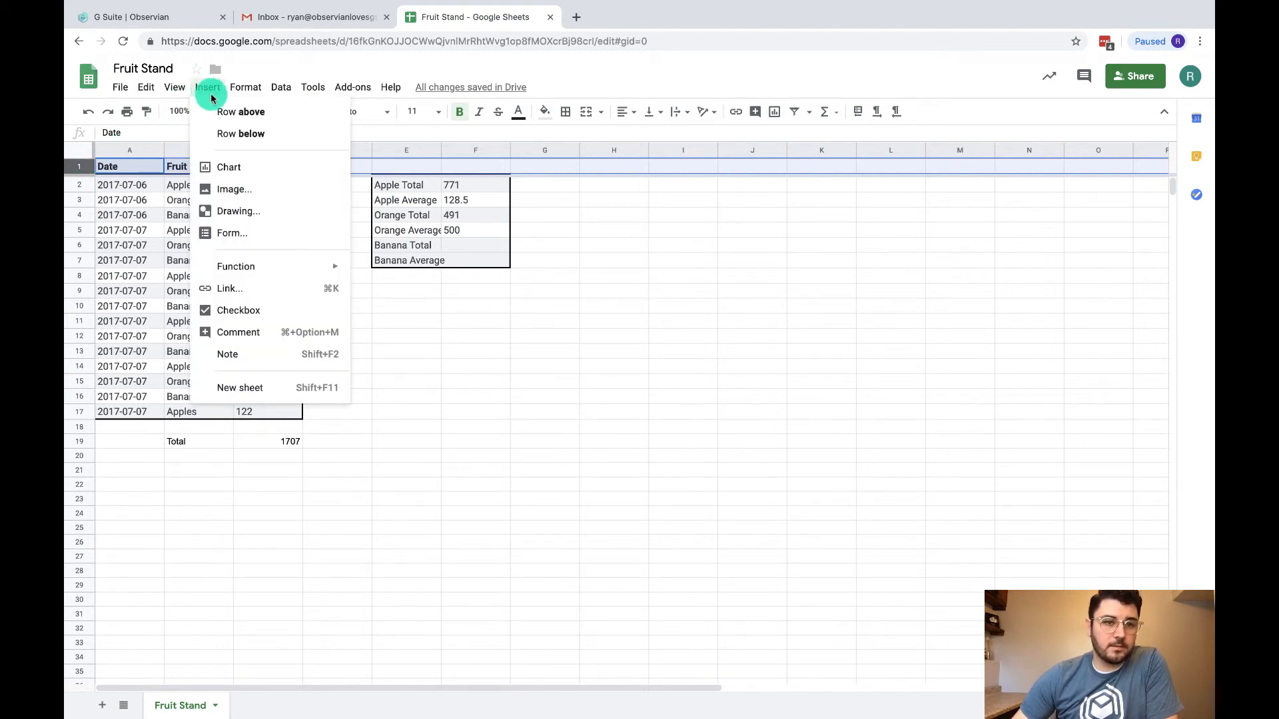
{"action": "mouse_move", "coordinate": [176, 91]}
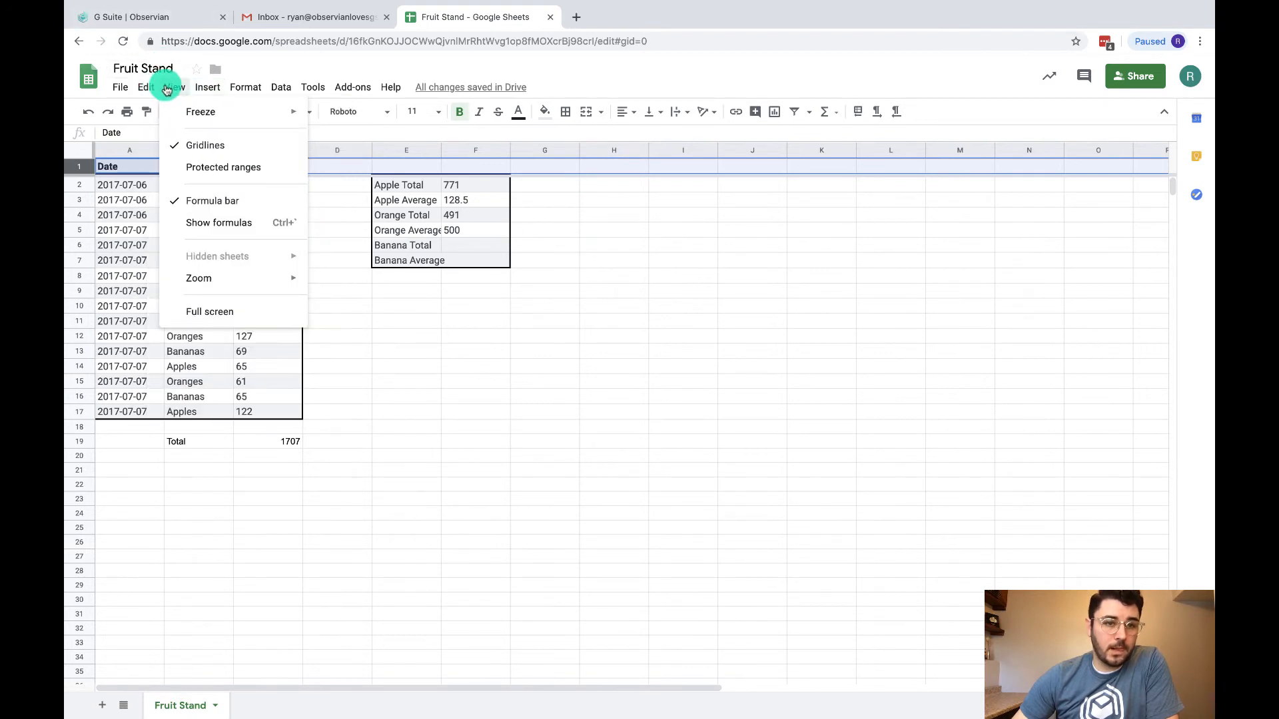
{"action": "mouse_move", "coordinate": [194, 115]}
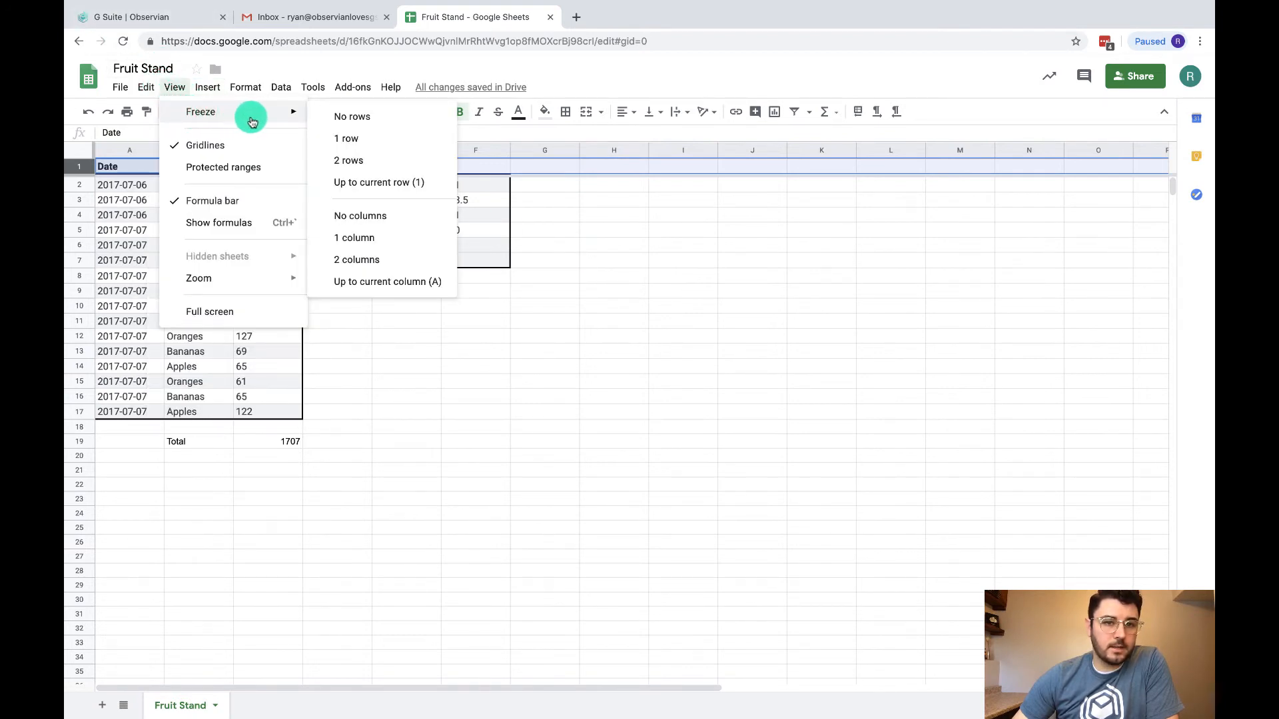
{"action": "left_click", "coordinate": [380, 144]}
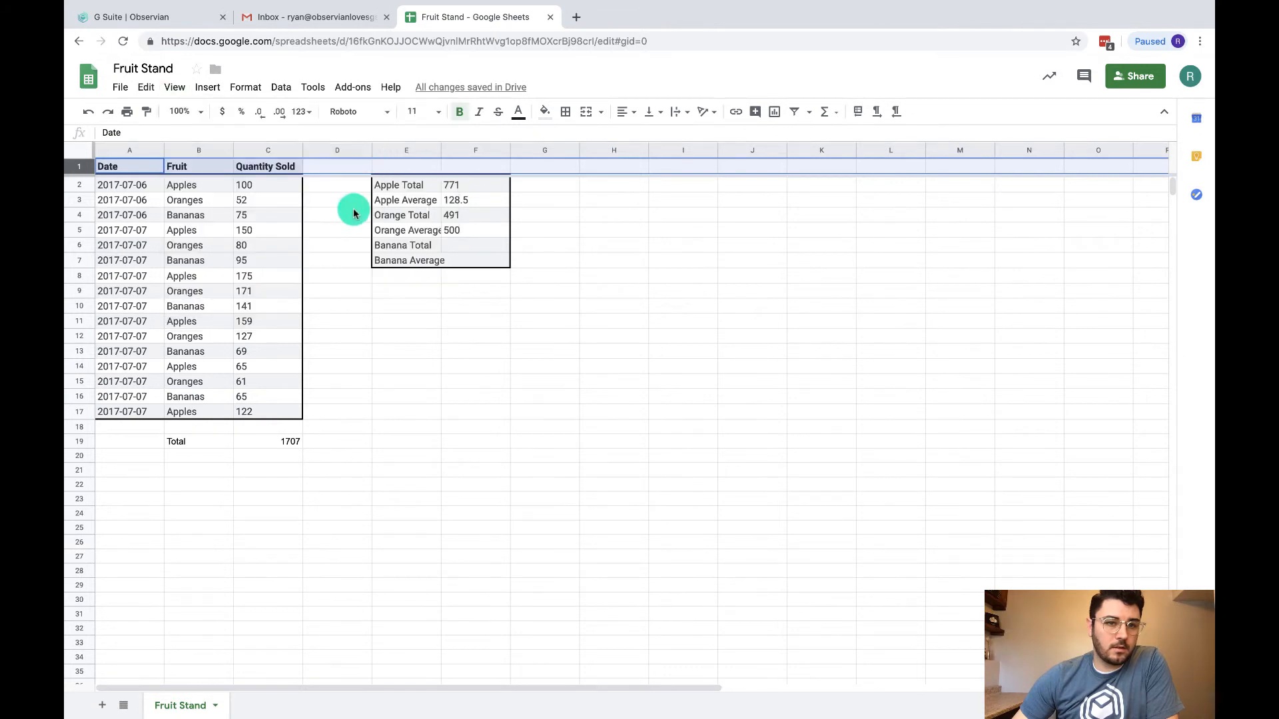
{"action": "scroll", "coordinate": [353, 214], "scroll_direction": "down", "scroll_amount": 3}
{"action": "scroll", "coordinate": [353, 213], "scroll_direction": "up", "scroll_amount": 3}
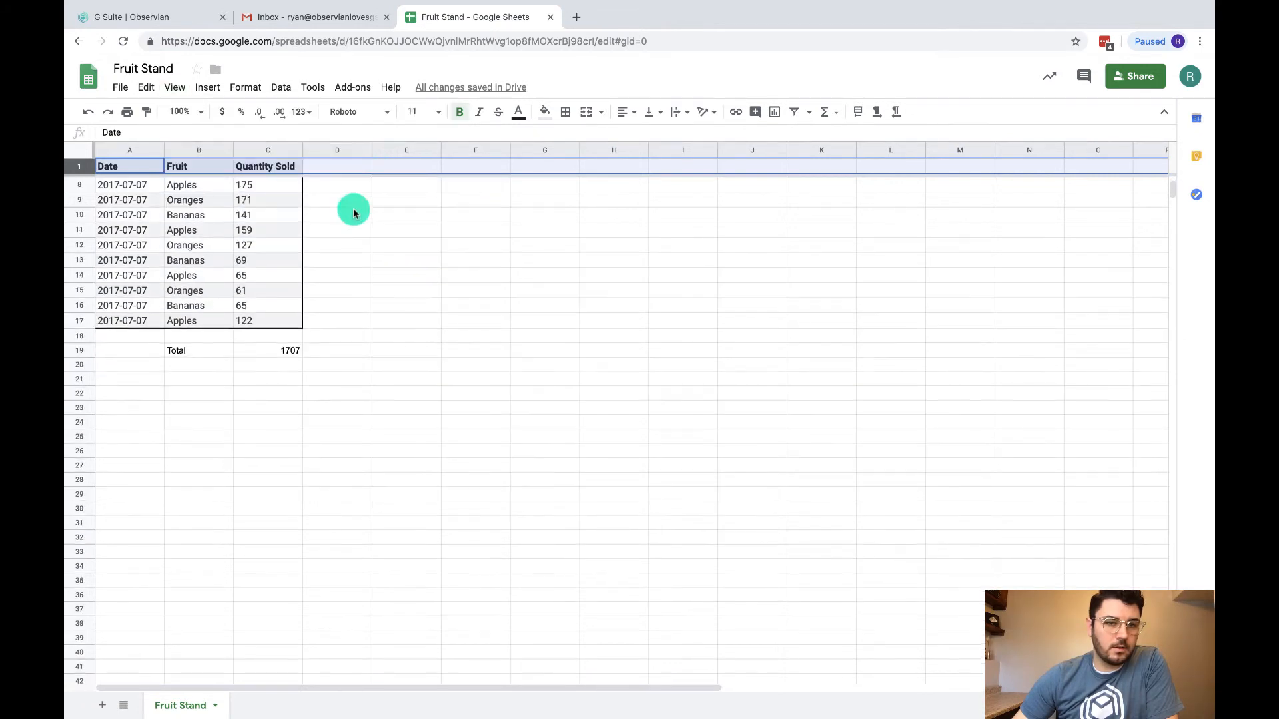
{"action": "scroll", "coordinate": [353, 213], "scroll_direction": "down", "scroll_amount": 8}
{"action": "scroll", "coordinate": [354, 214], "scroll_direction": "up", "scroll_amount": 8}
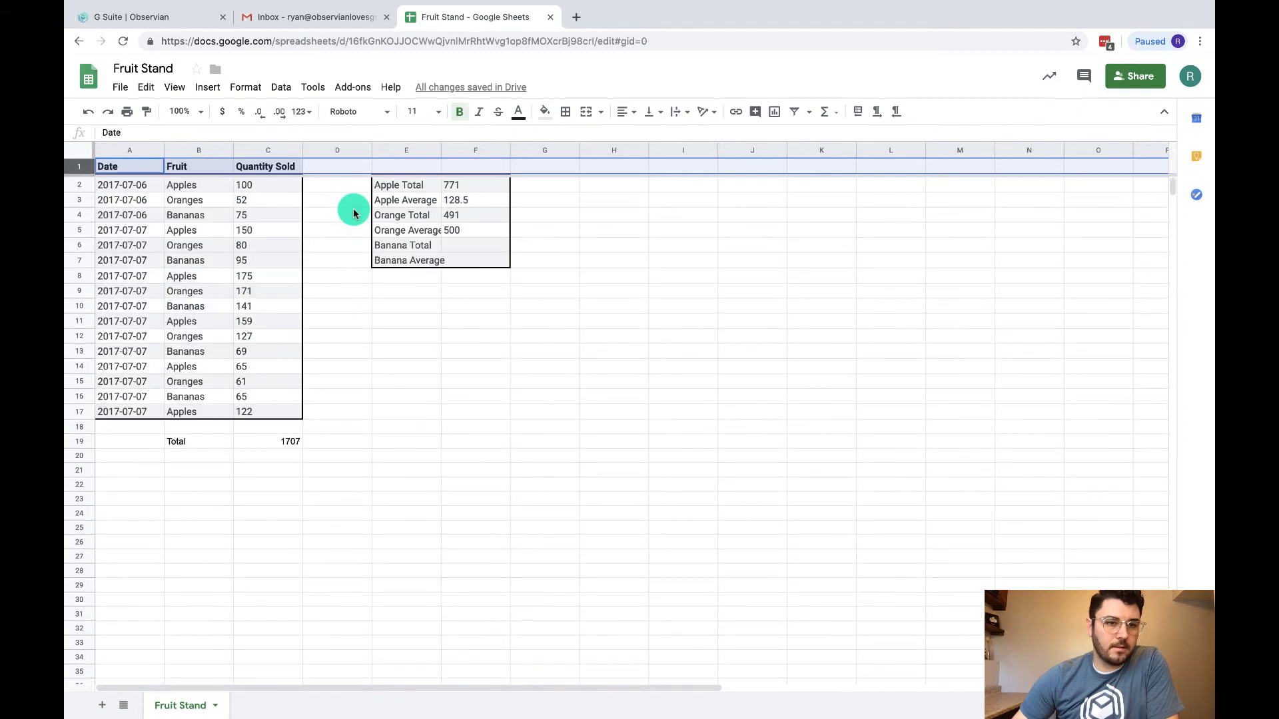
{"action": "left_click", "coordinate": [353, 214]}
{"action": "left_click", "coordinate": [532, 290]}
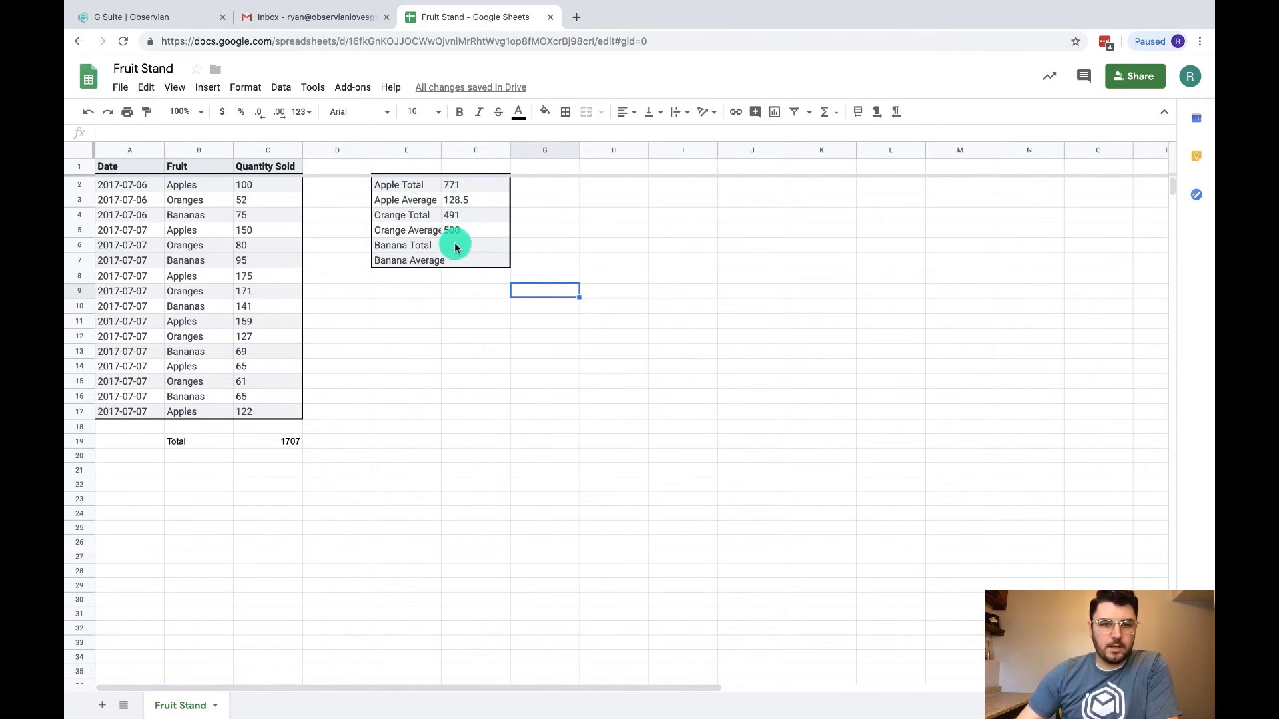
Start a comment on the Banana Total and Banana Average cells E6:F7 and mention the suggested collaborator.
{"action": "left_click_drag", "start_coordinate": [437, 246], "coordinate": [449, 257]}
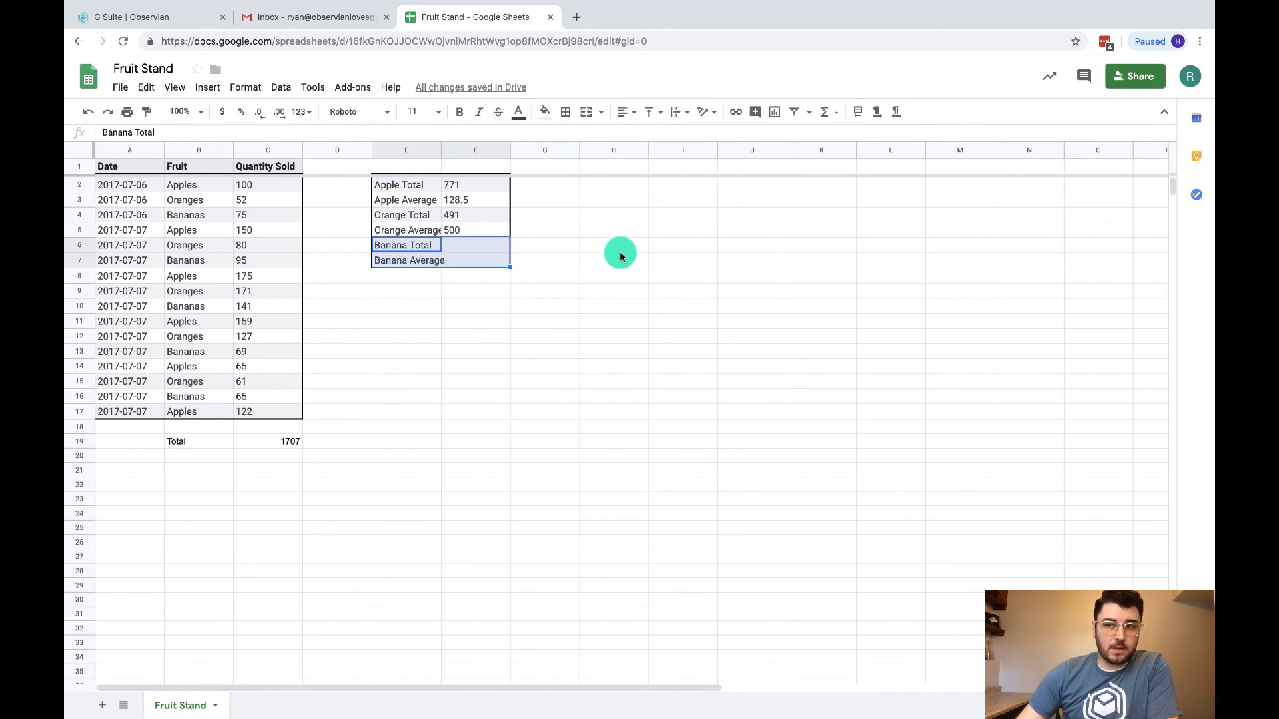
{"action": "left_click", "coordinate": [1083, 77]}
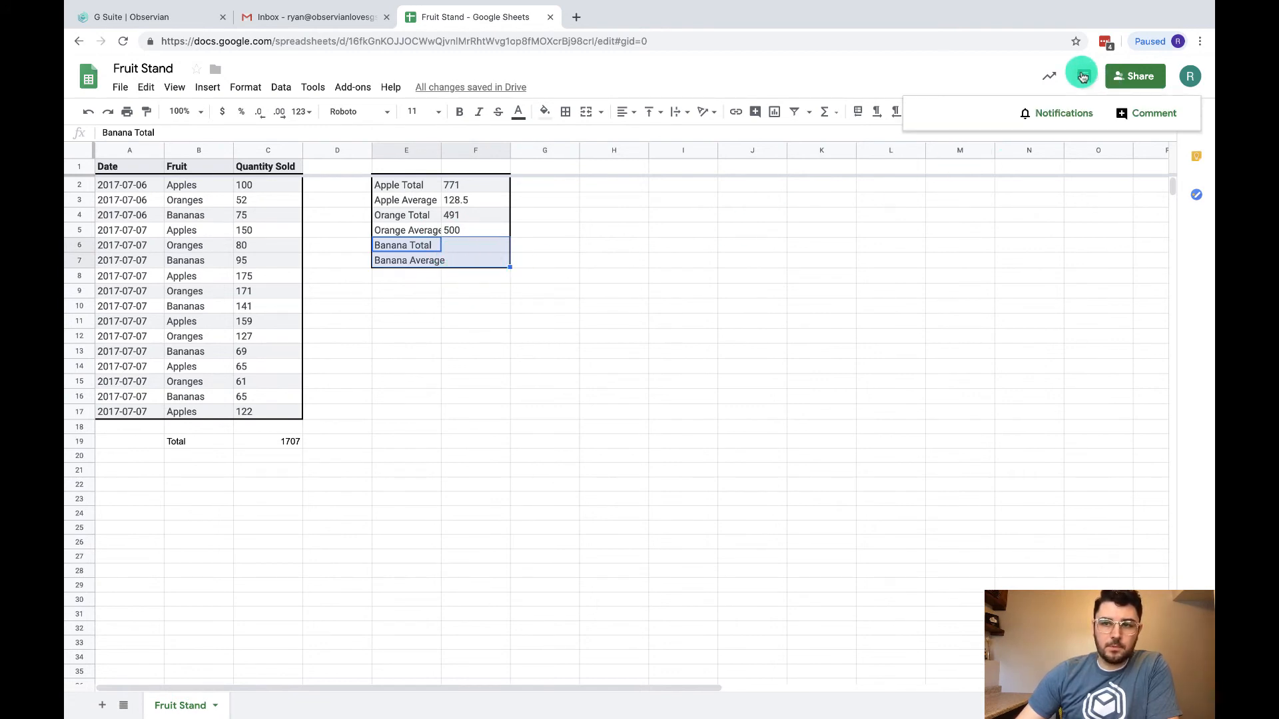
{"action": "left_click", "coordinate": [1133, 114]}
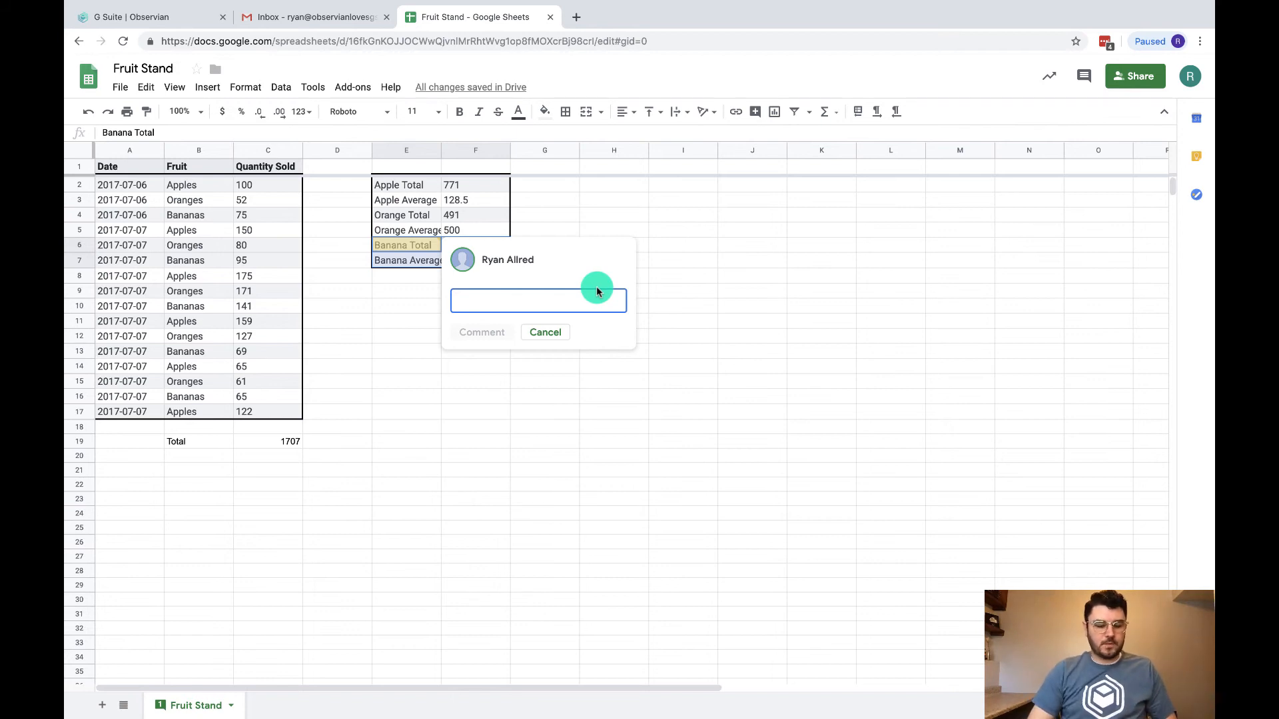
{"action": "type", "text": "@"}
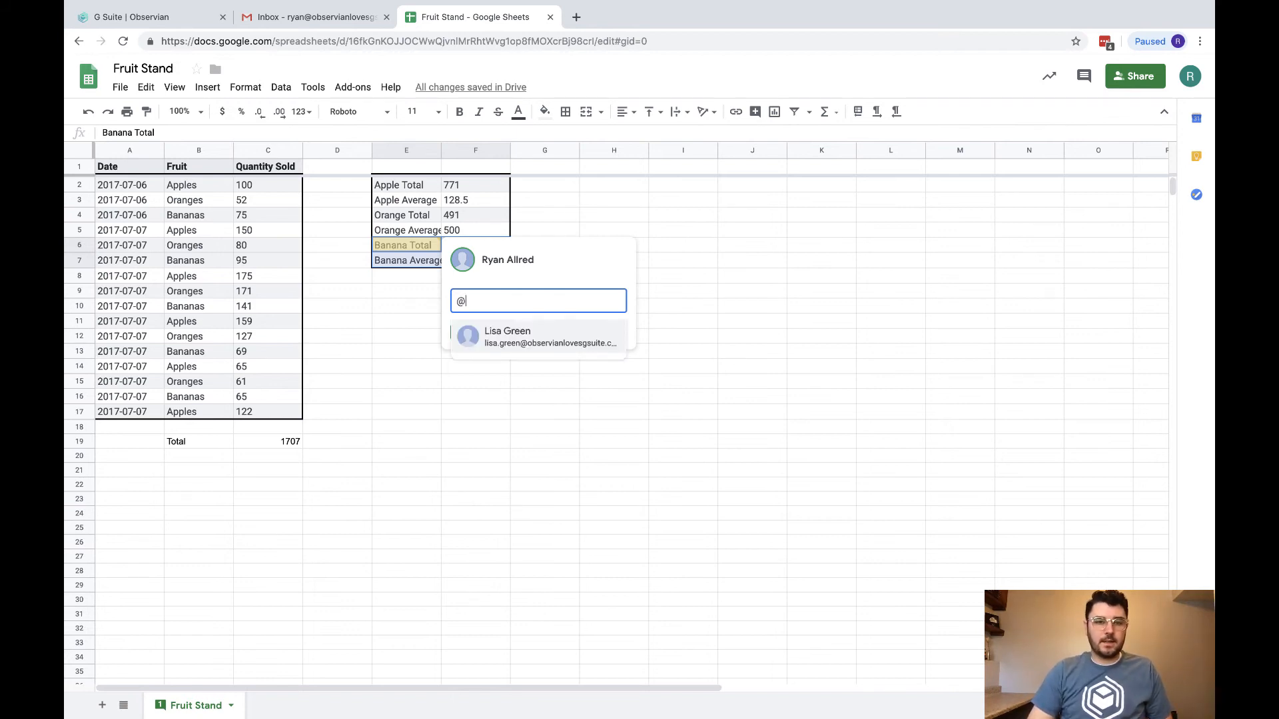
{"action": "type", "text": "l"}
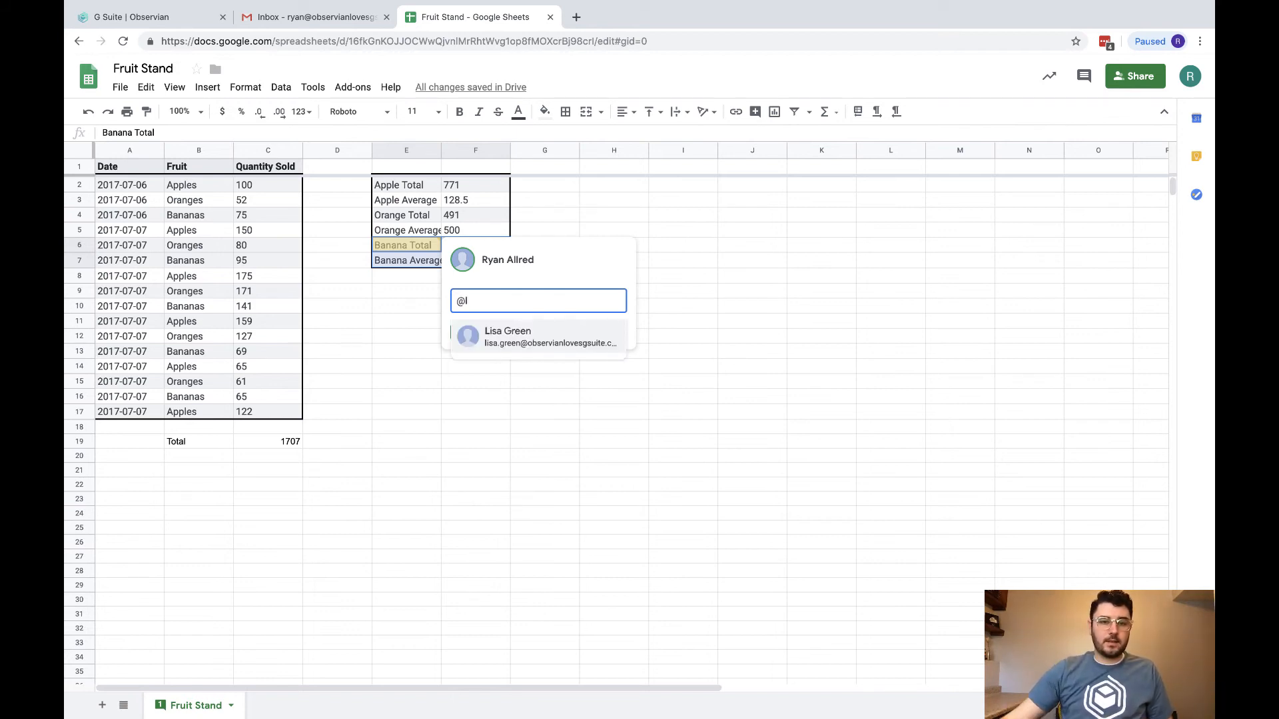
{"action": "left_click", "coordinate": [586, 337]}
{"action": "left_click", "coordinate": [492, 323]}
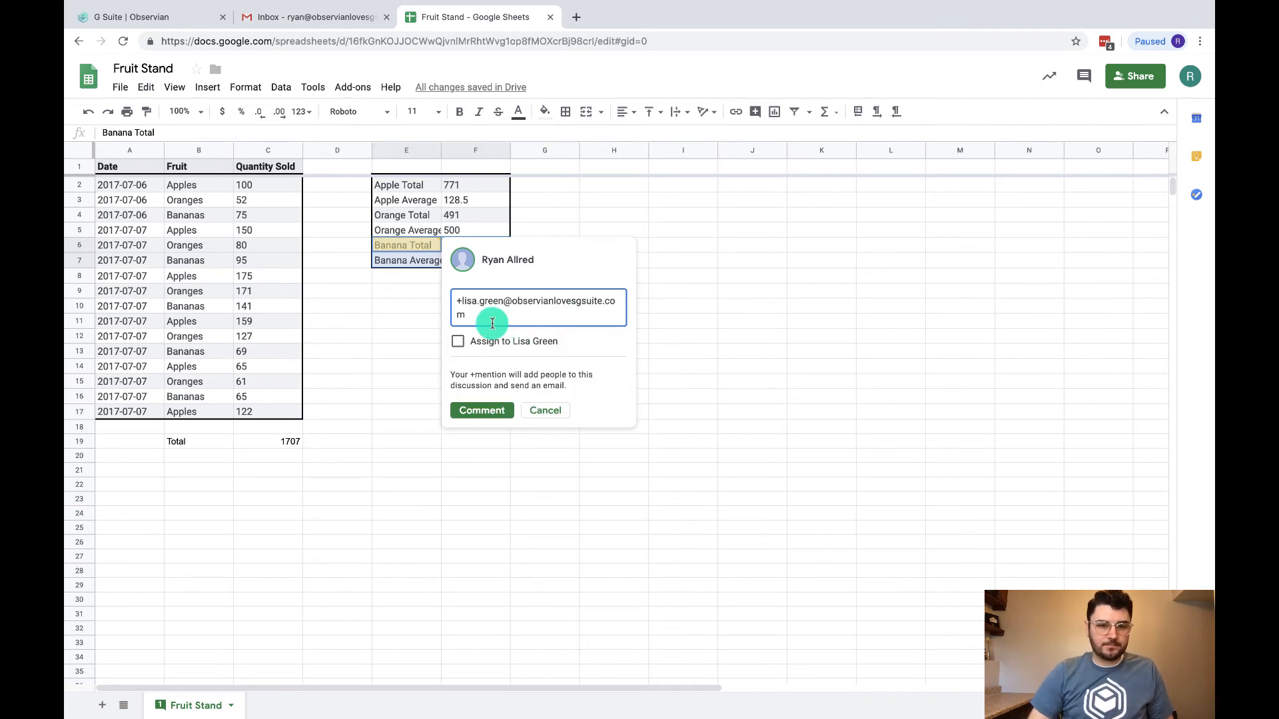
Write "Update the formulas!" in the comment, assign it to the mentioned collaborator, and view the posted comment on the Banana Total cell.
{"action": "type", "text": "Upda"}
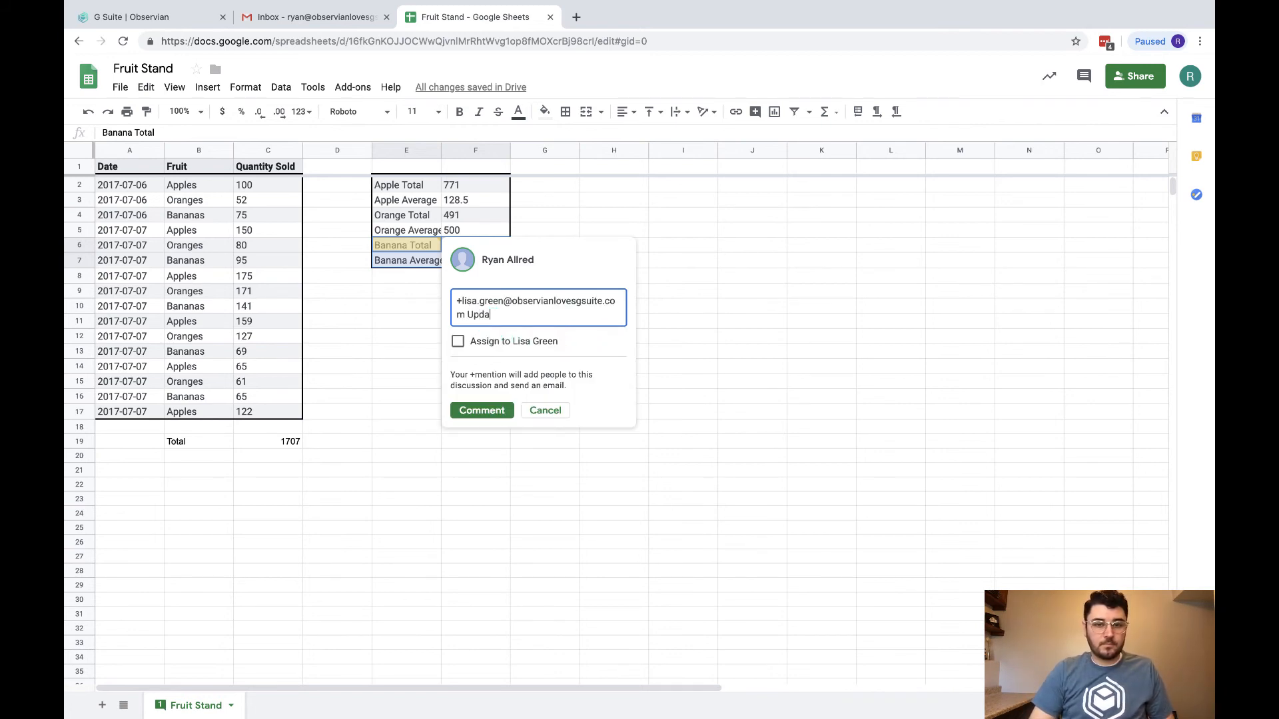
{"action": "type", "text": "te the fo"}
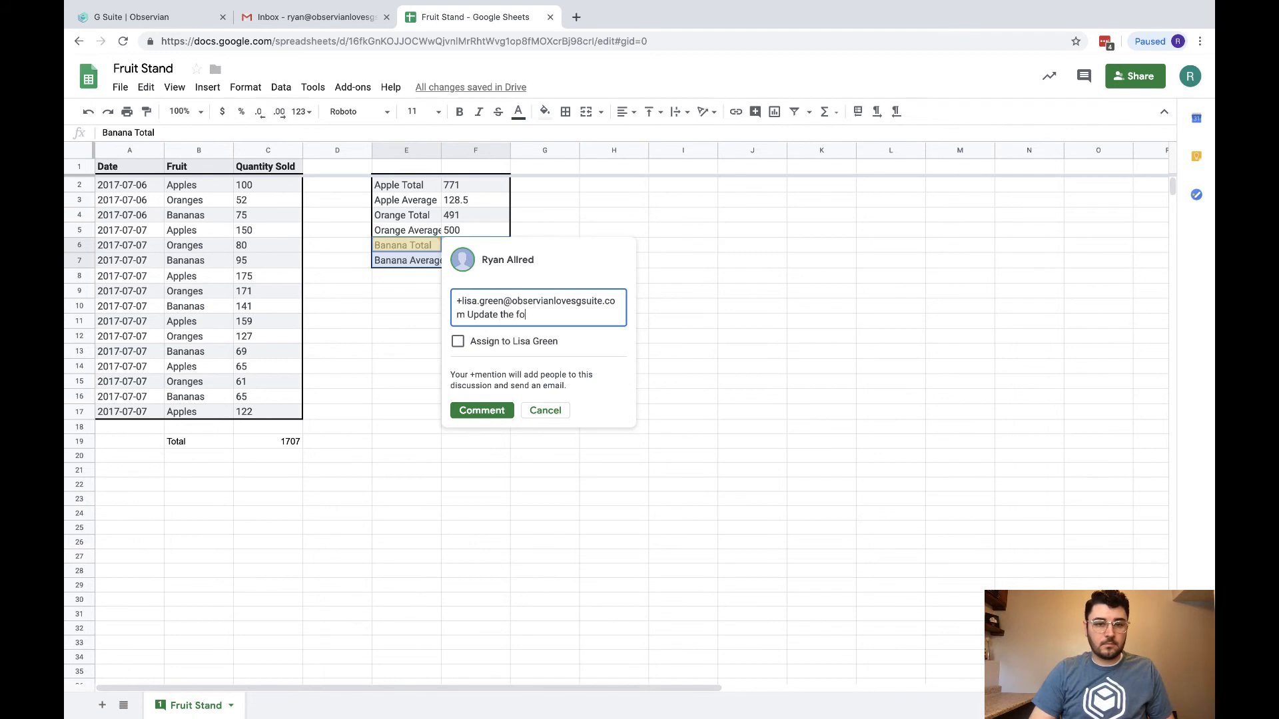
{"action": "type", "text": "rmulas"}
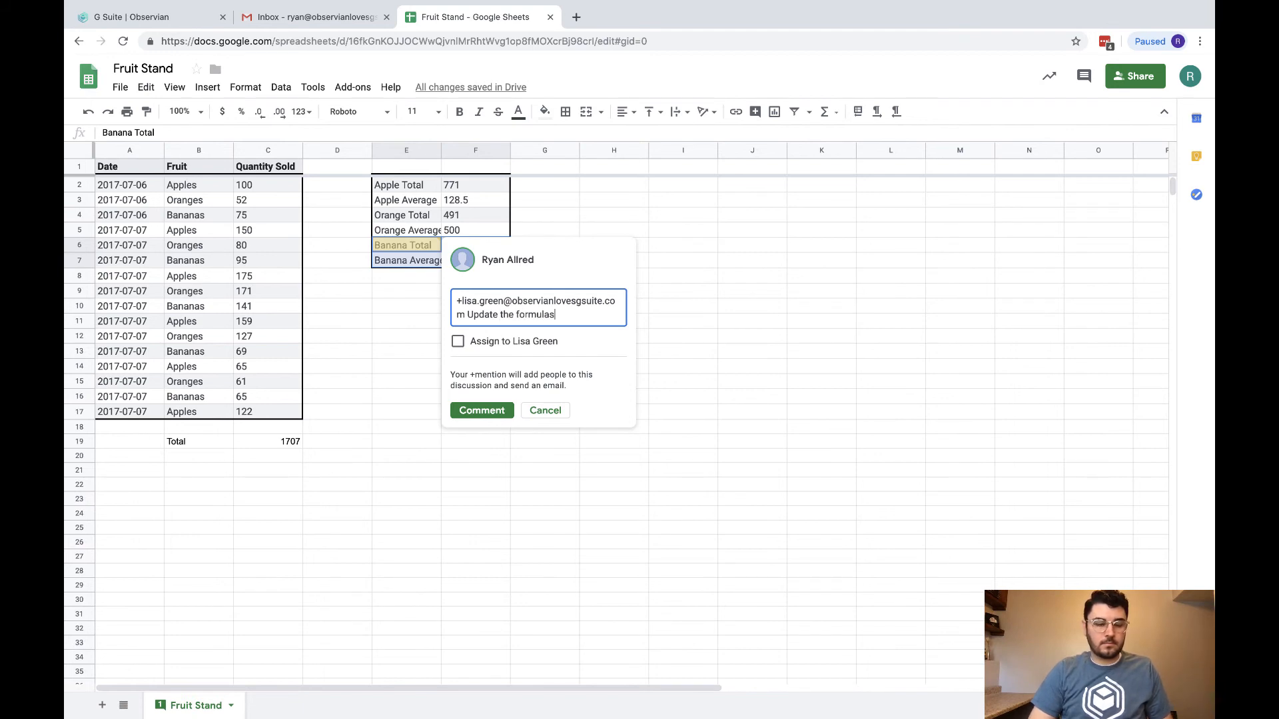
{"action": "type", "text": "!"}
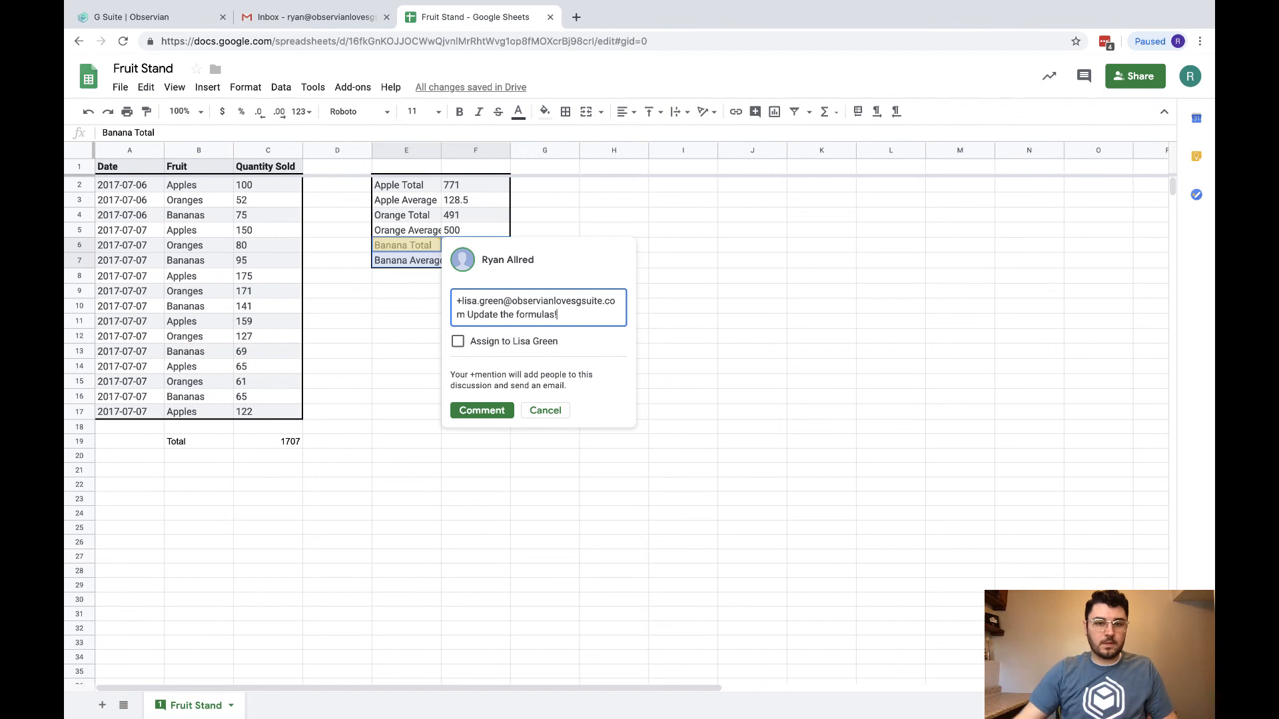
{"action": "left_click", "coordinate": [457, 342]}
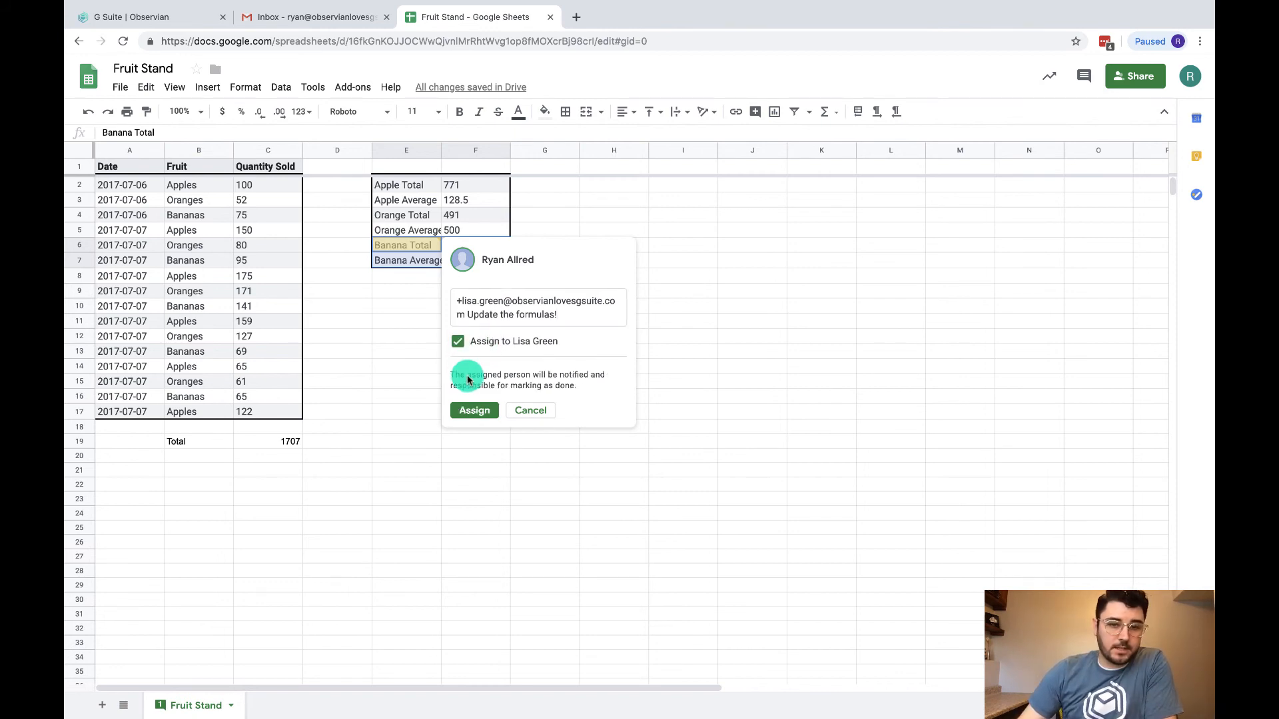
{"action": "left_click", "coordinate": [473, 410]}
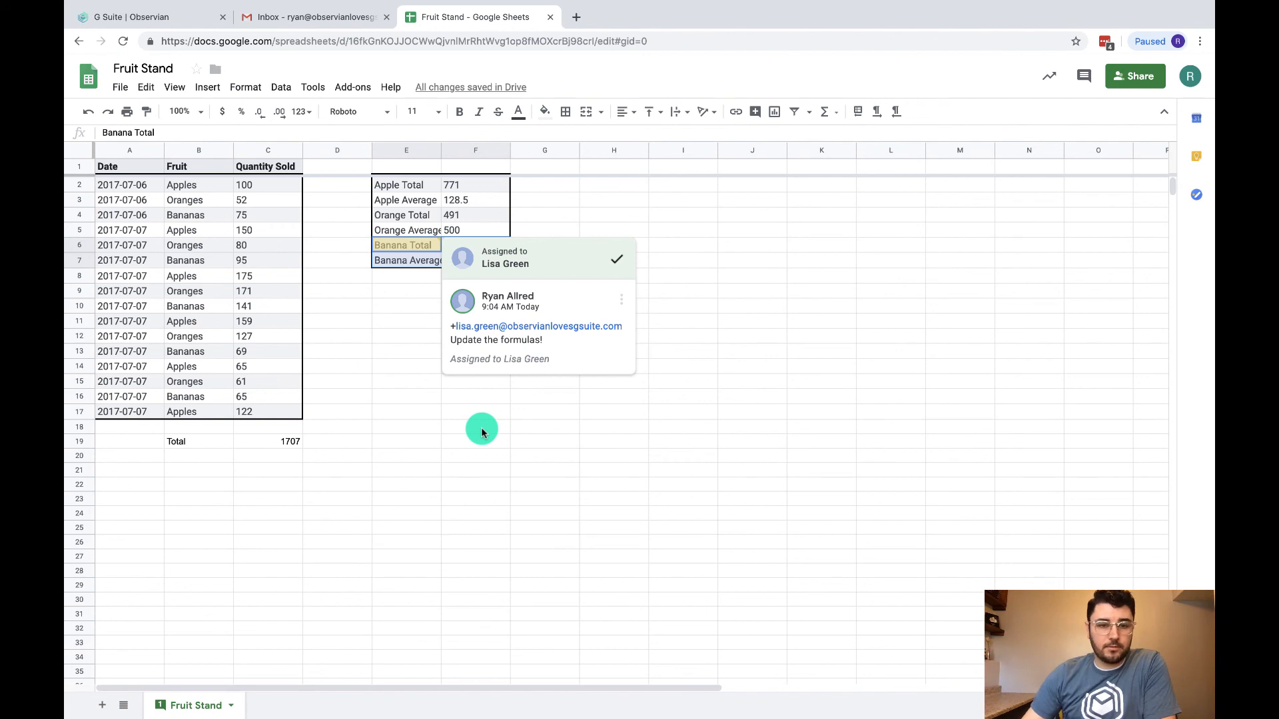
{"action": "left_click", "coordinate": [350, 305]}
{"action": "mouse_move", "coordinate": [434, 245]}
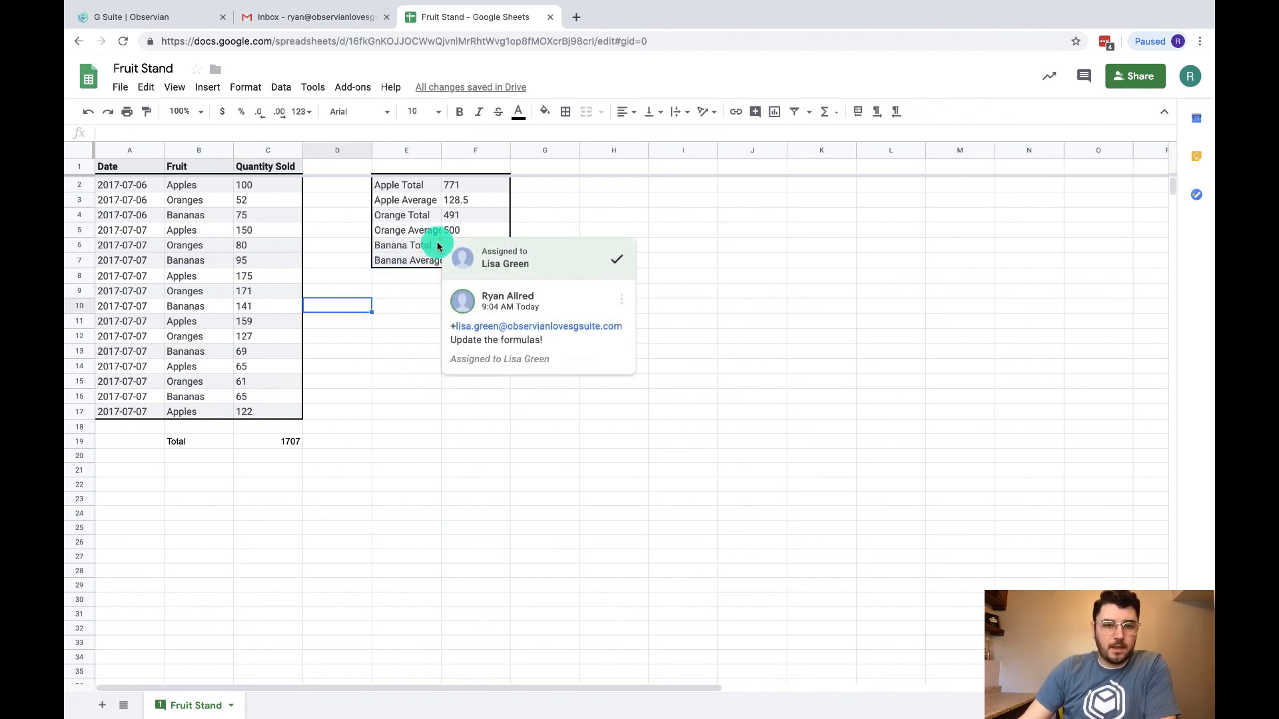